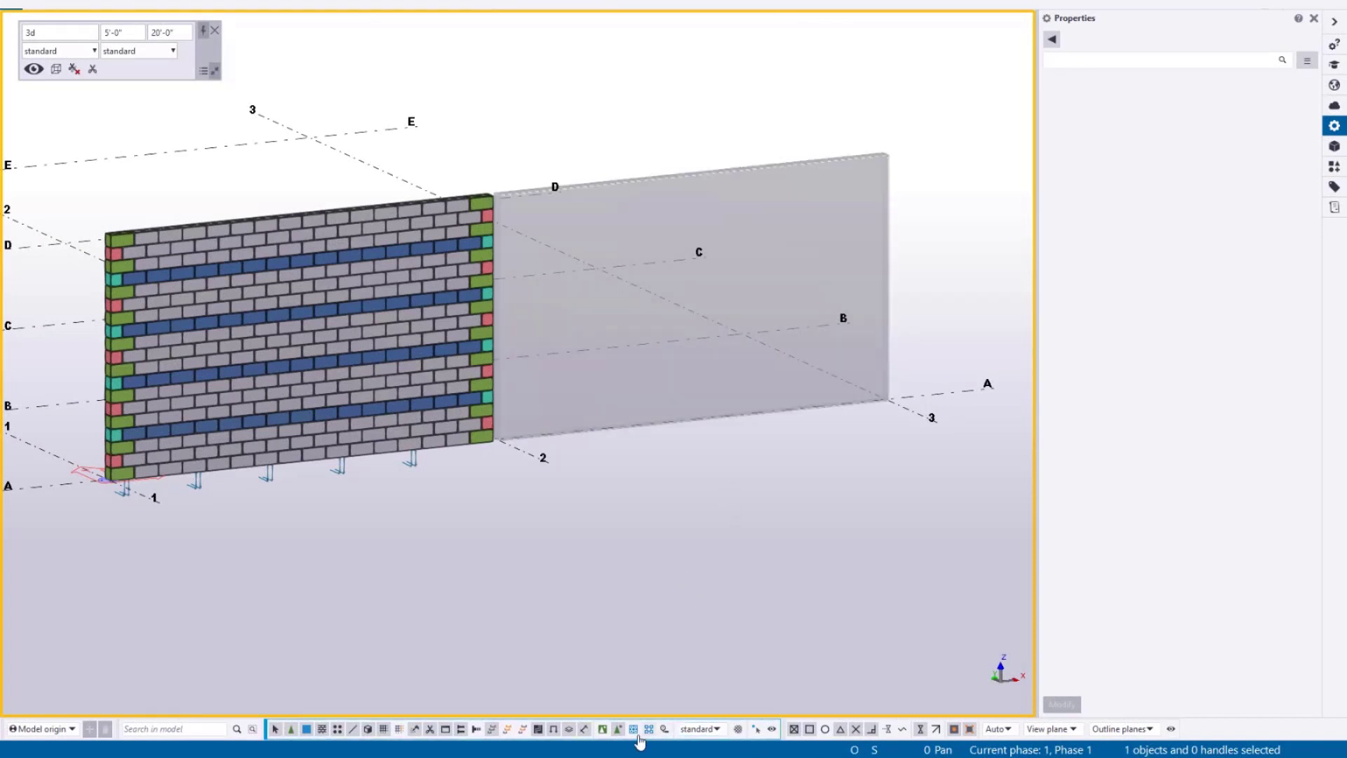
Step: Select the grey WALL concrete panel (material 5000, cast in place) and scroll its properties to the More section
left_click(746, 172)
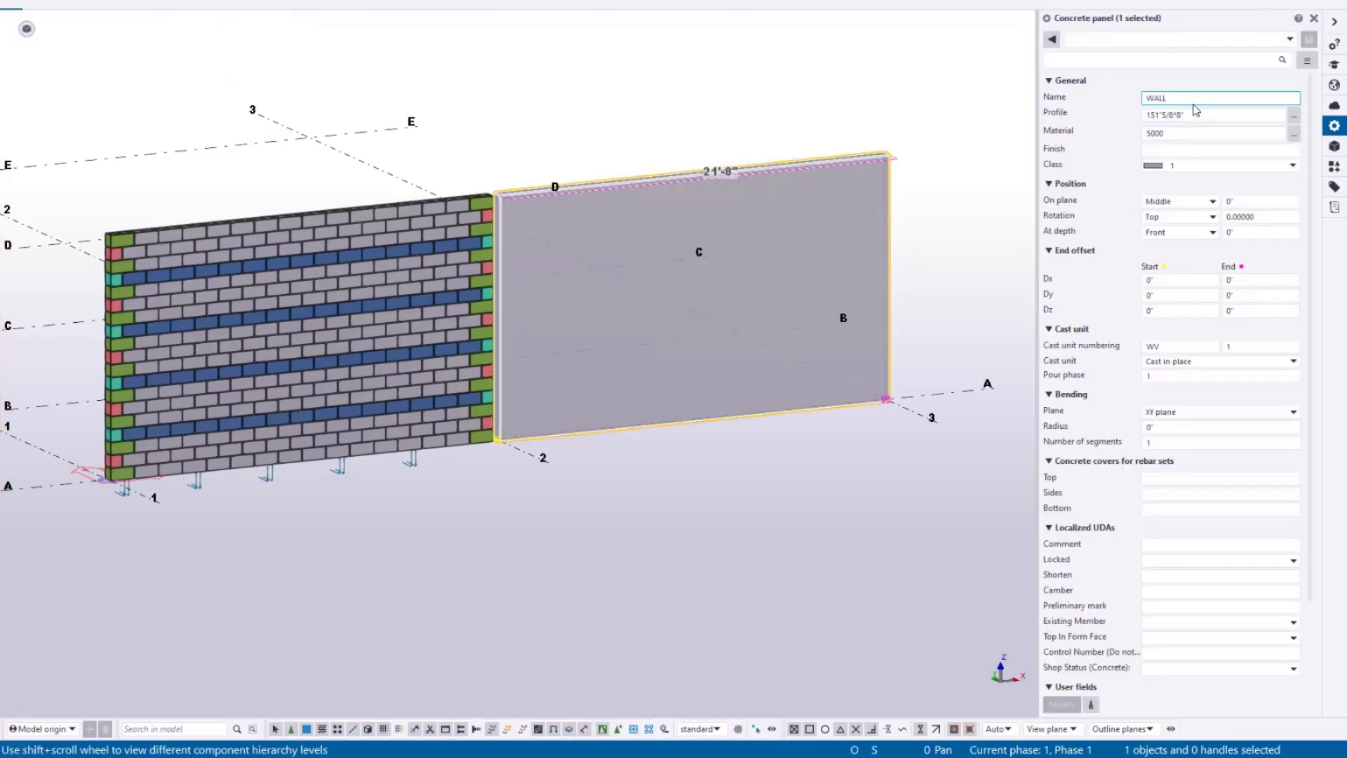
left_click(1157, 116)
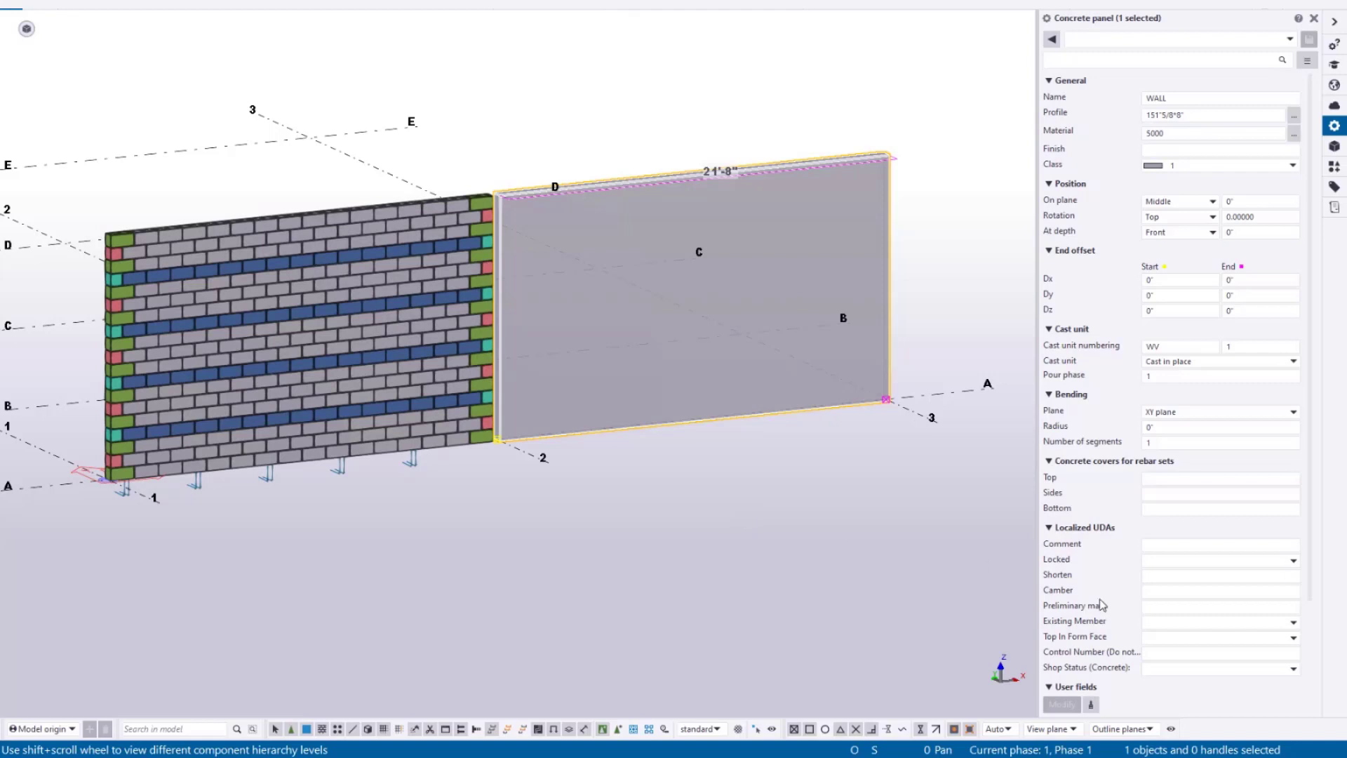
scroll(1172, 510, "down", 3)
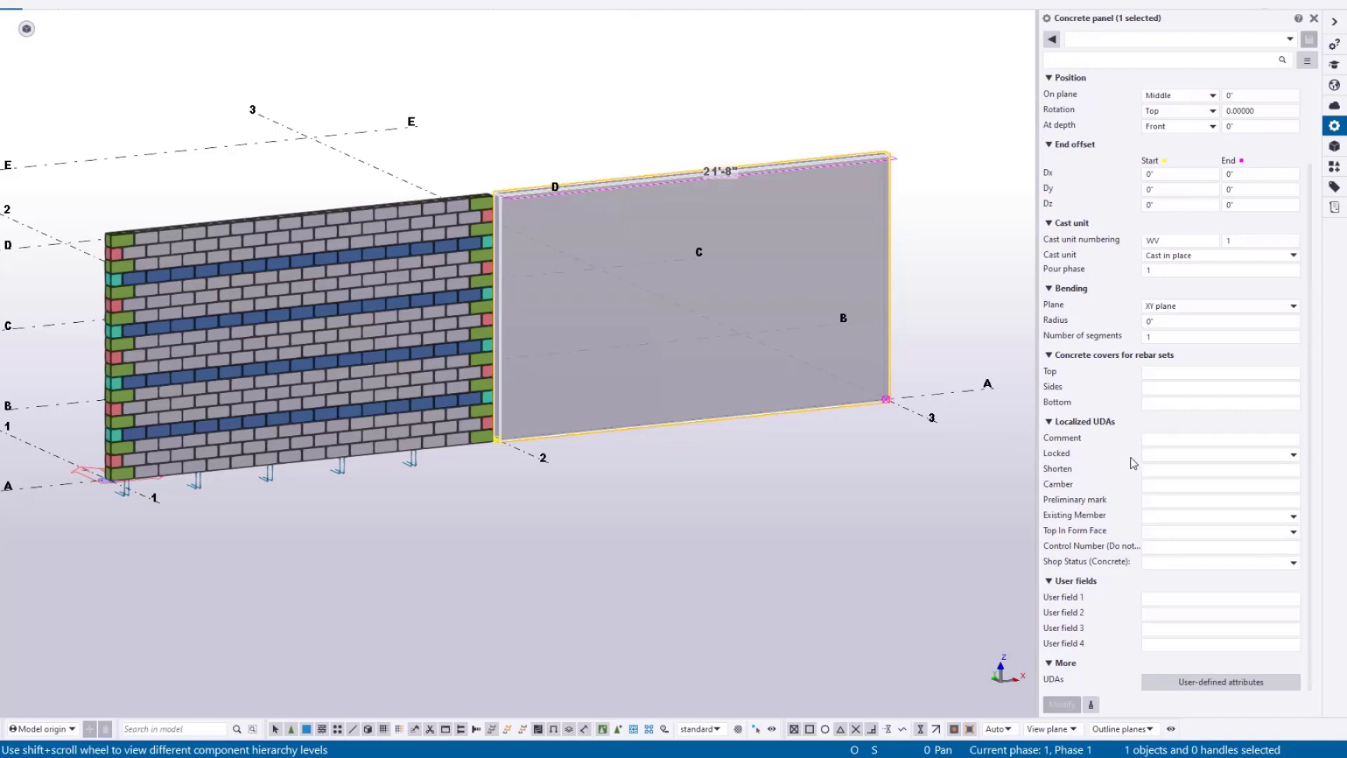
left_click(1224, 684)
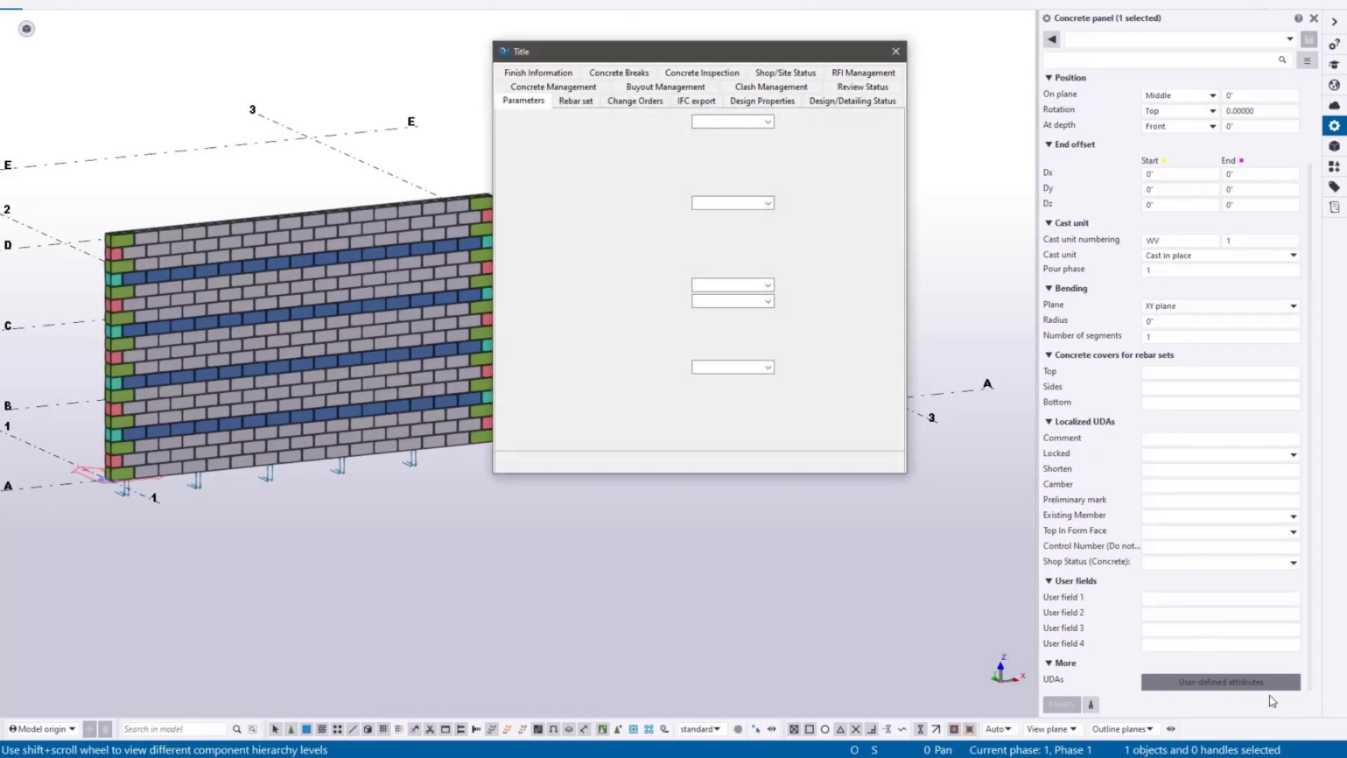
left_click_drag(806, 51, 908, 37)
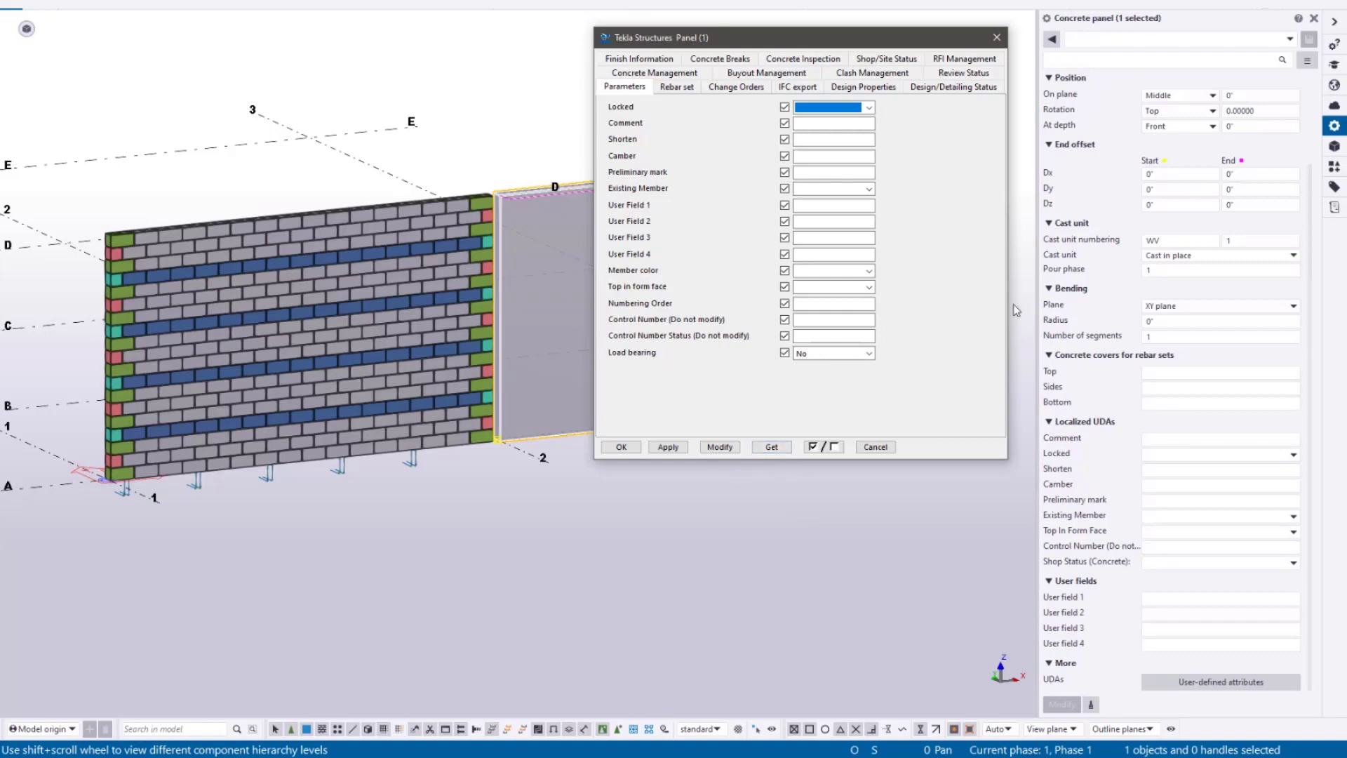
left_click(998, 37)
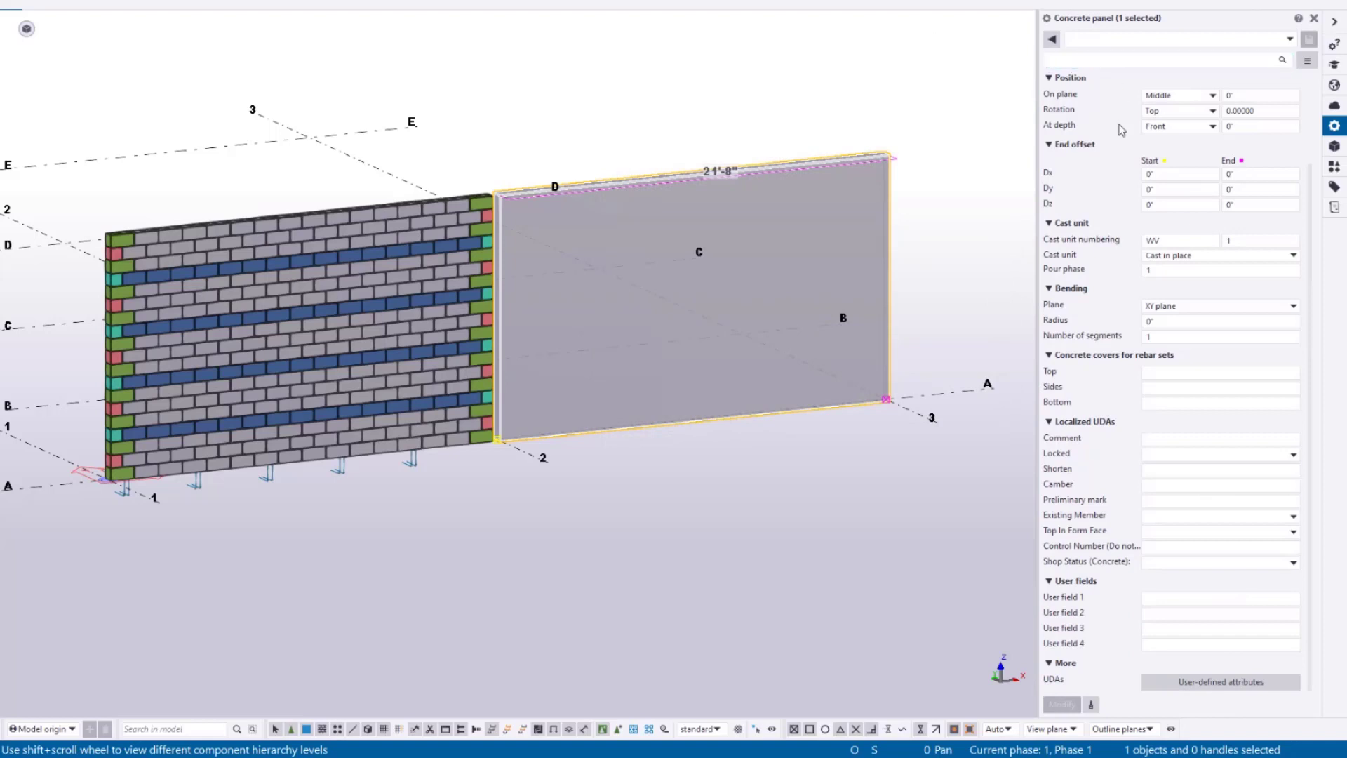
Step: Open the Property pane editor, browse the Concrete item layout, then load the Concrete panel layout
left_click(1306, 60)
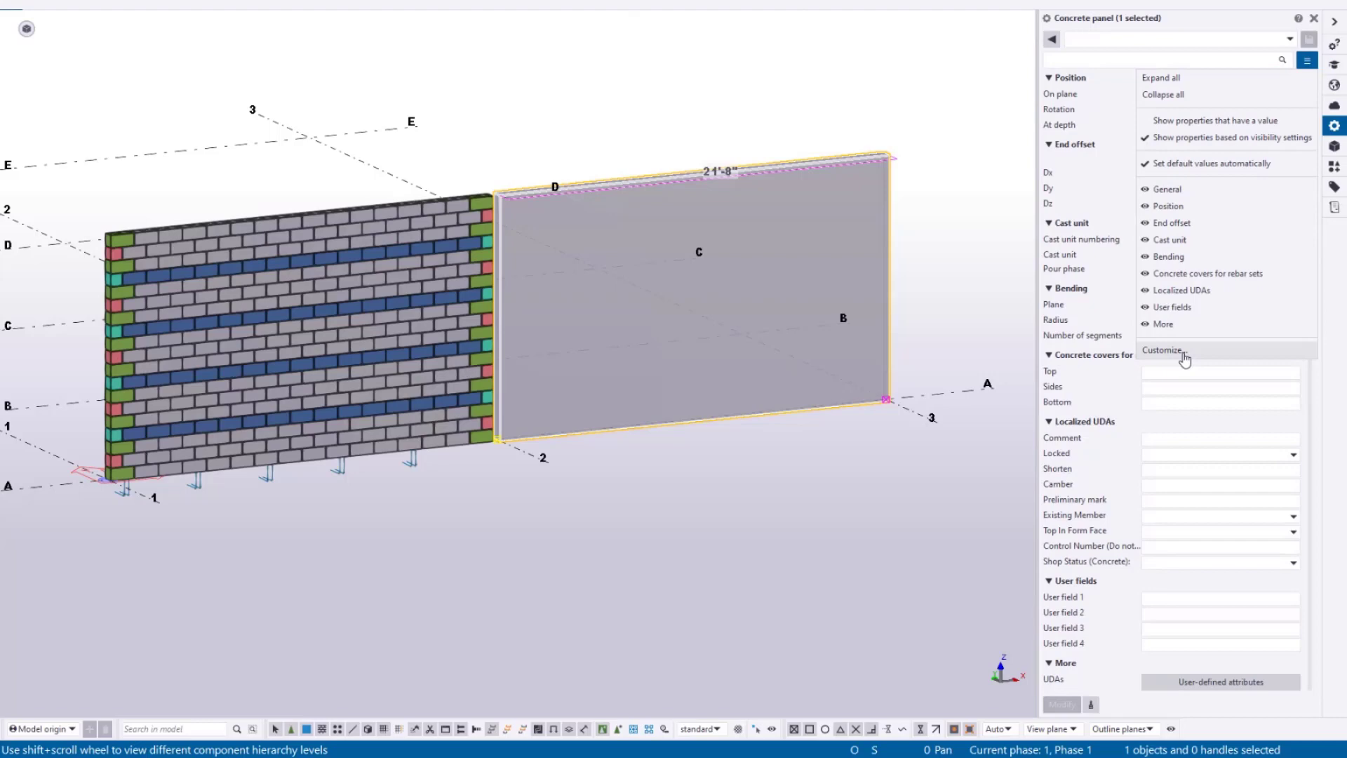
left_click(1184, 356)
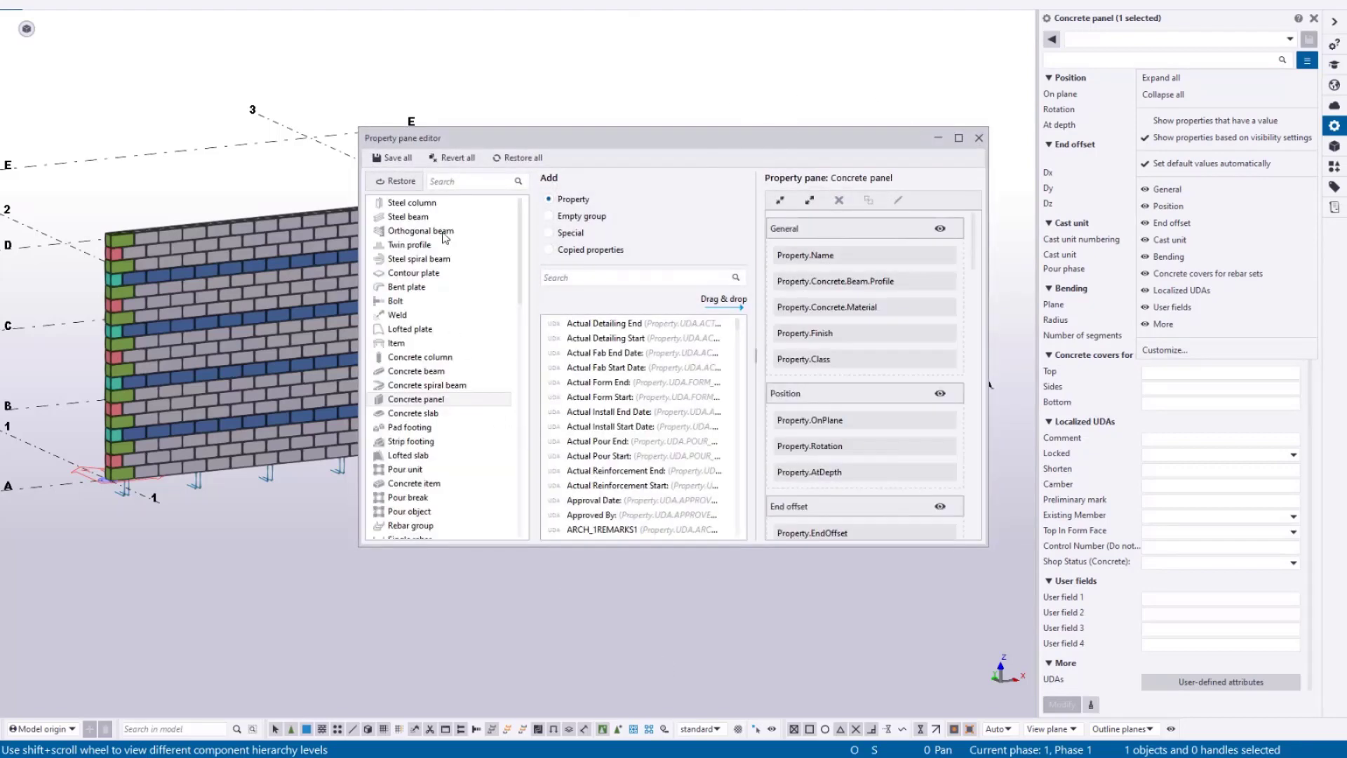
left_click(436, 401)
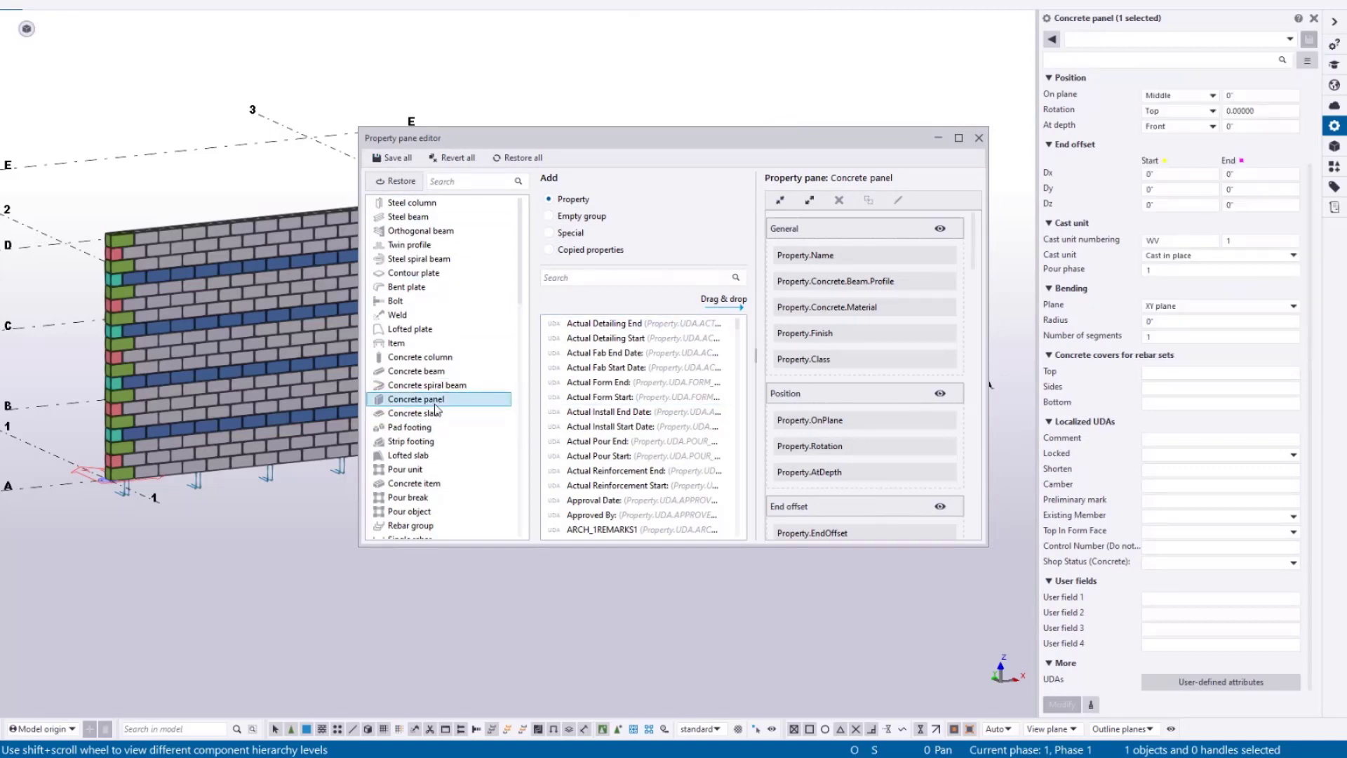
left_click(446, 362, "shift")
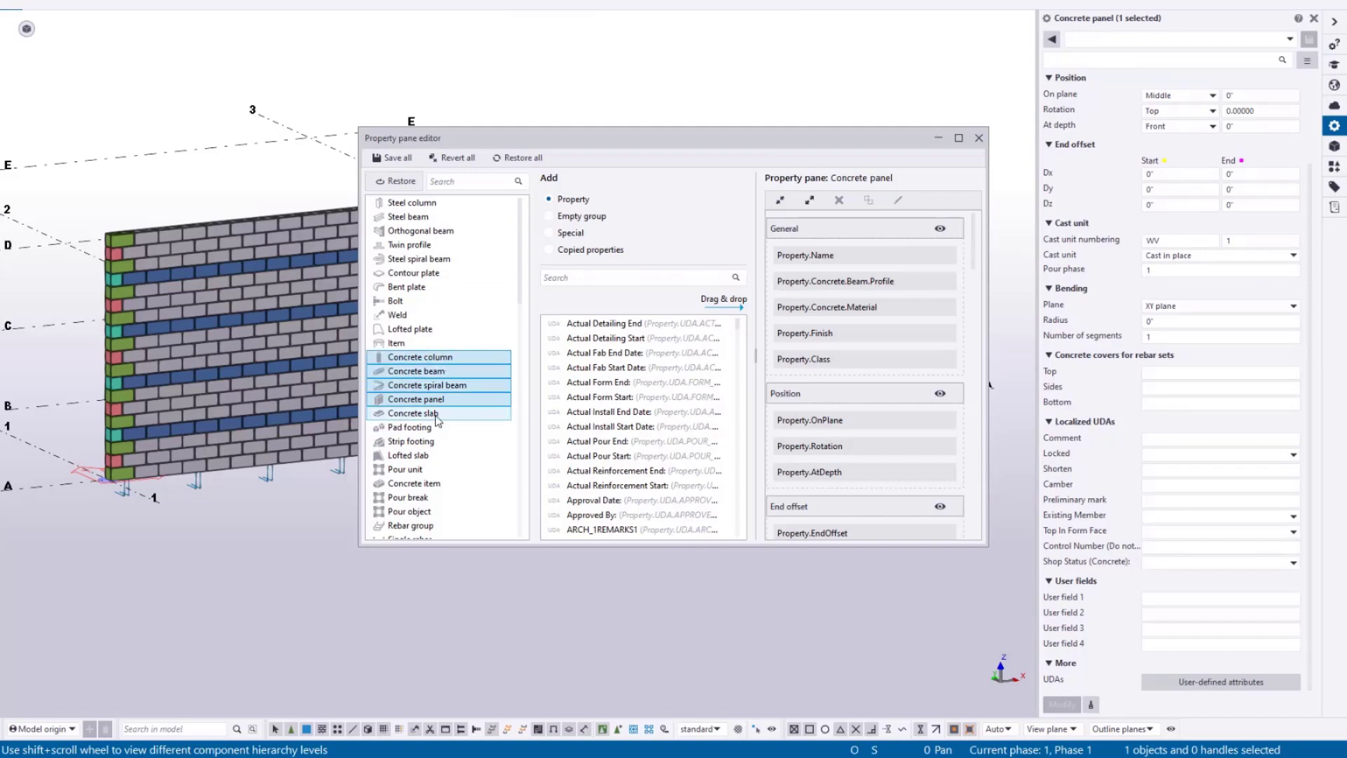
left_click(437, 456, "shift")
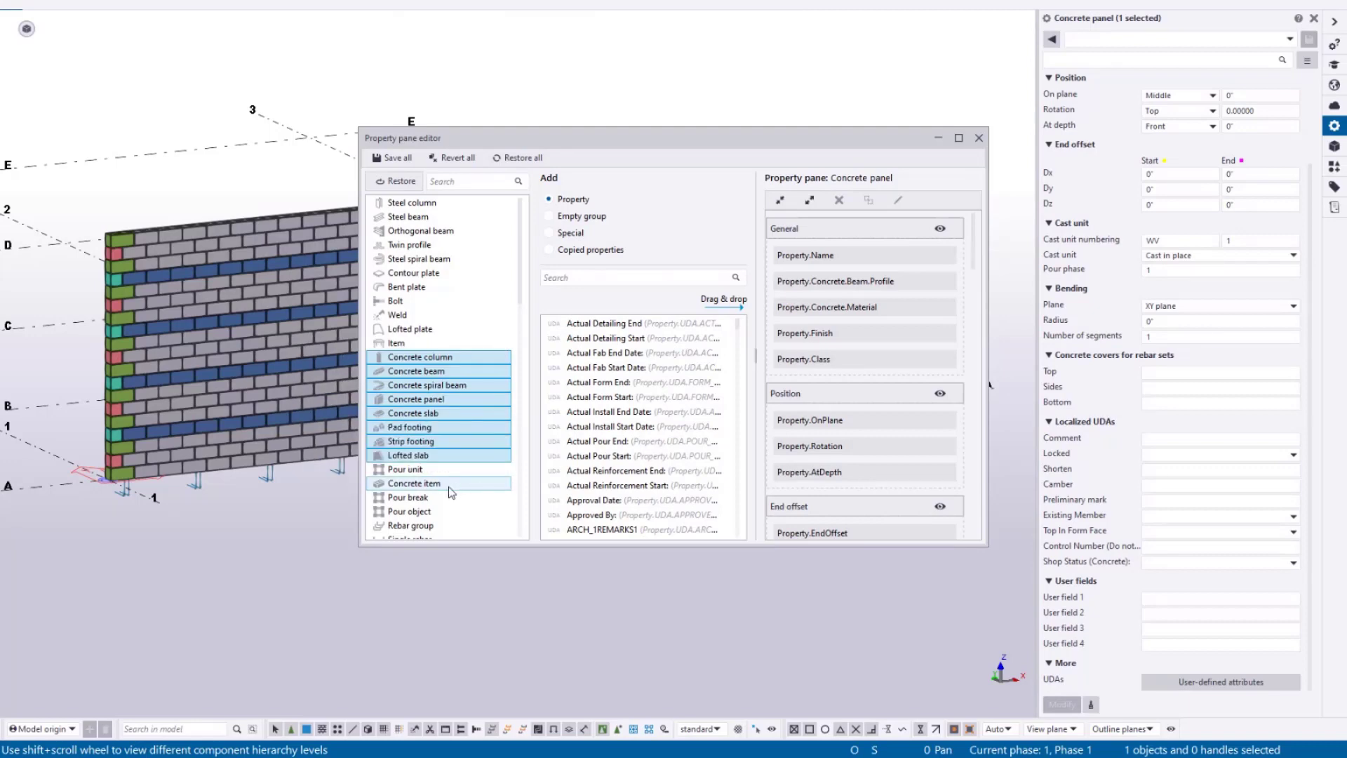
left_click(419, 484)
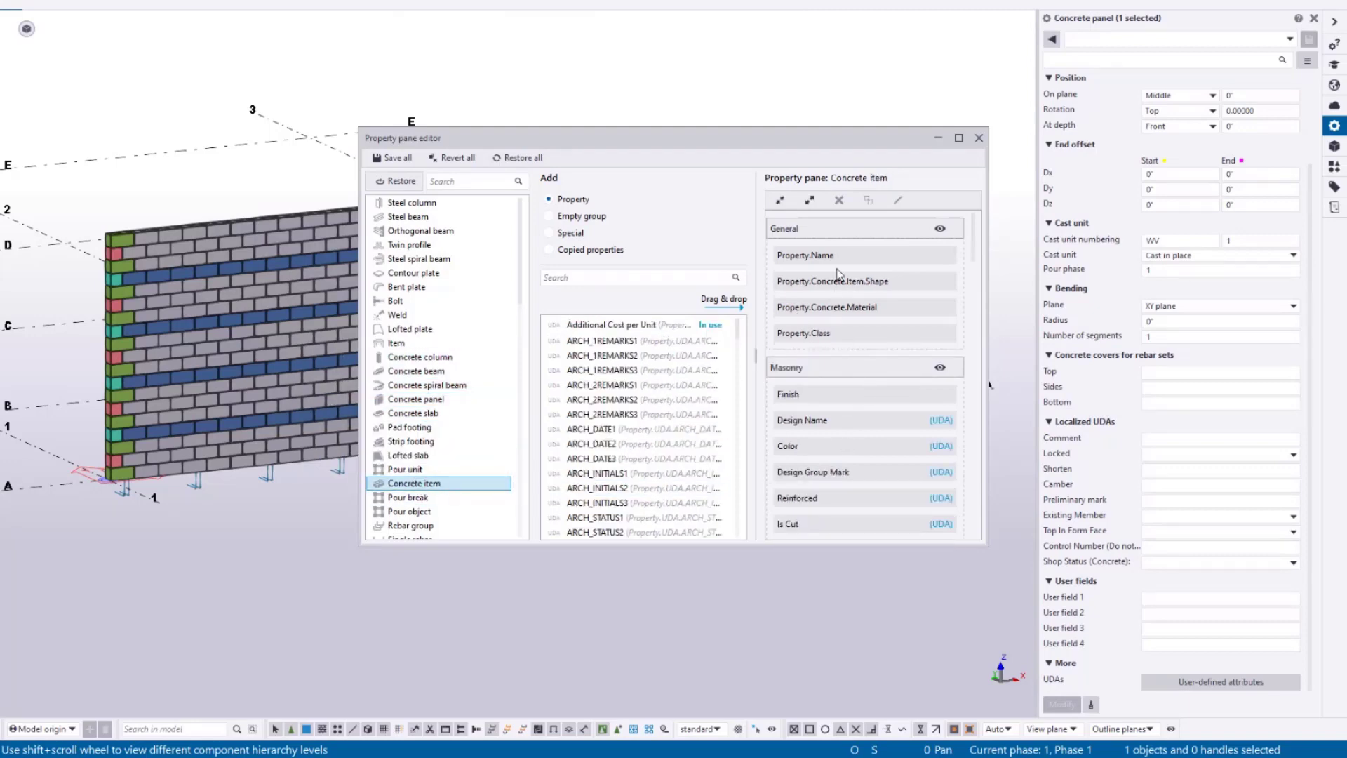
scroll(838, 281, "down", 3)
scroll(845, 326, "up", 3)
left_click(455, 399)
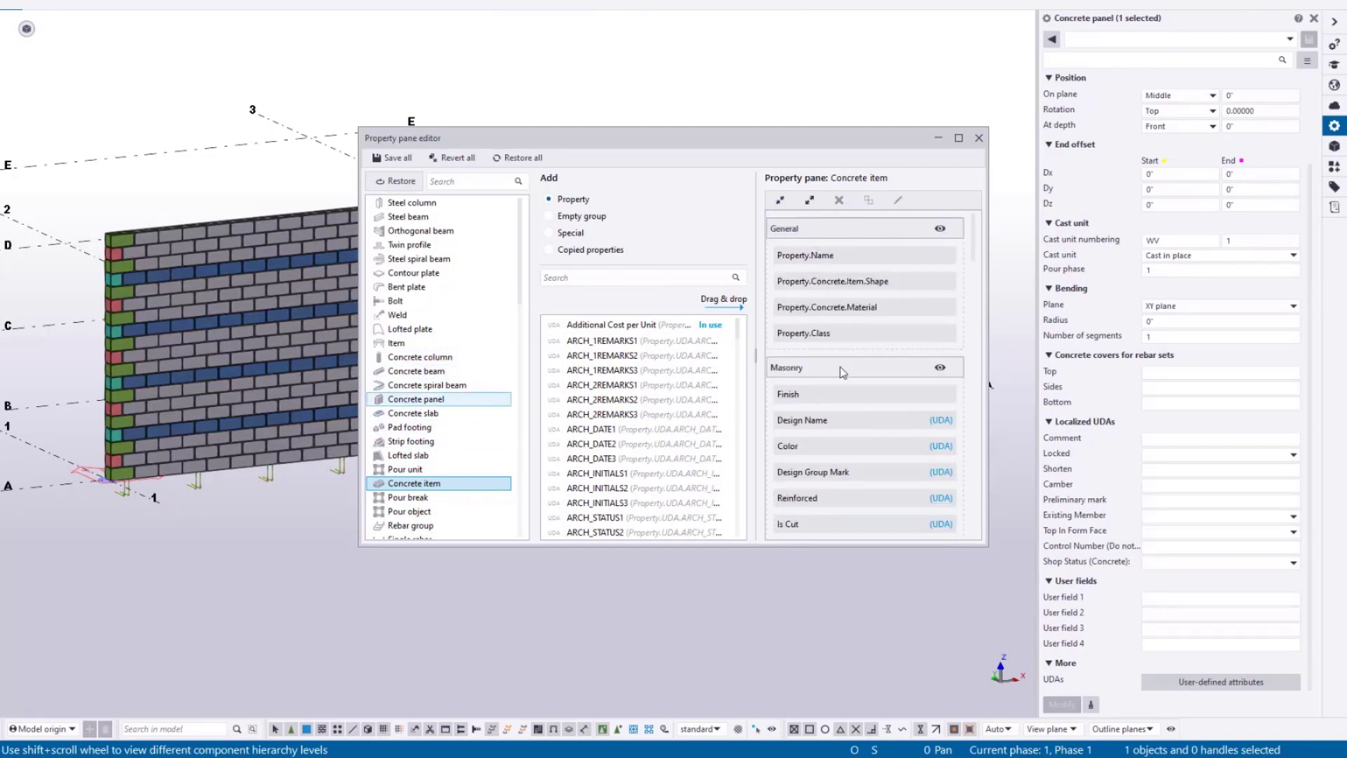
Step: Collapse the Concrete panel layout to its ten group headers, General through More
left_click(780, 200)
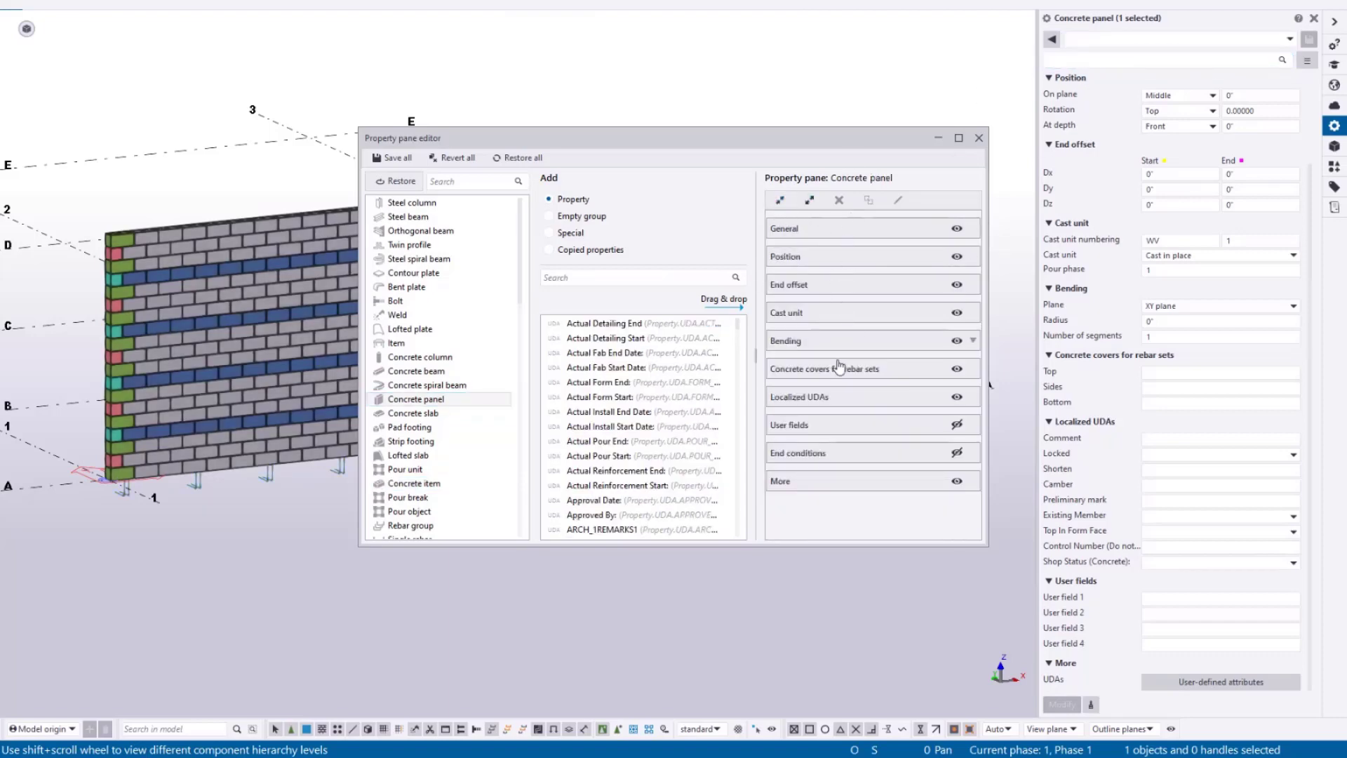
left_click(809, 200)
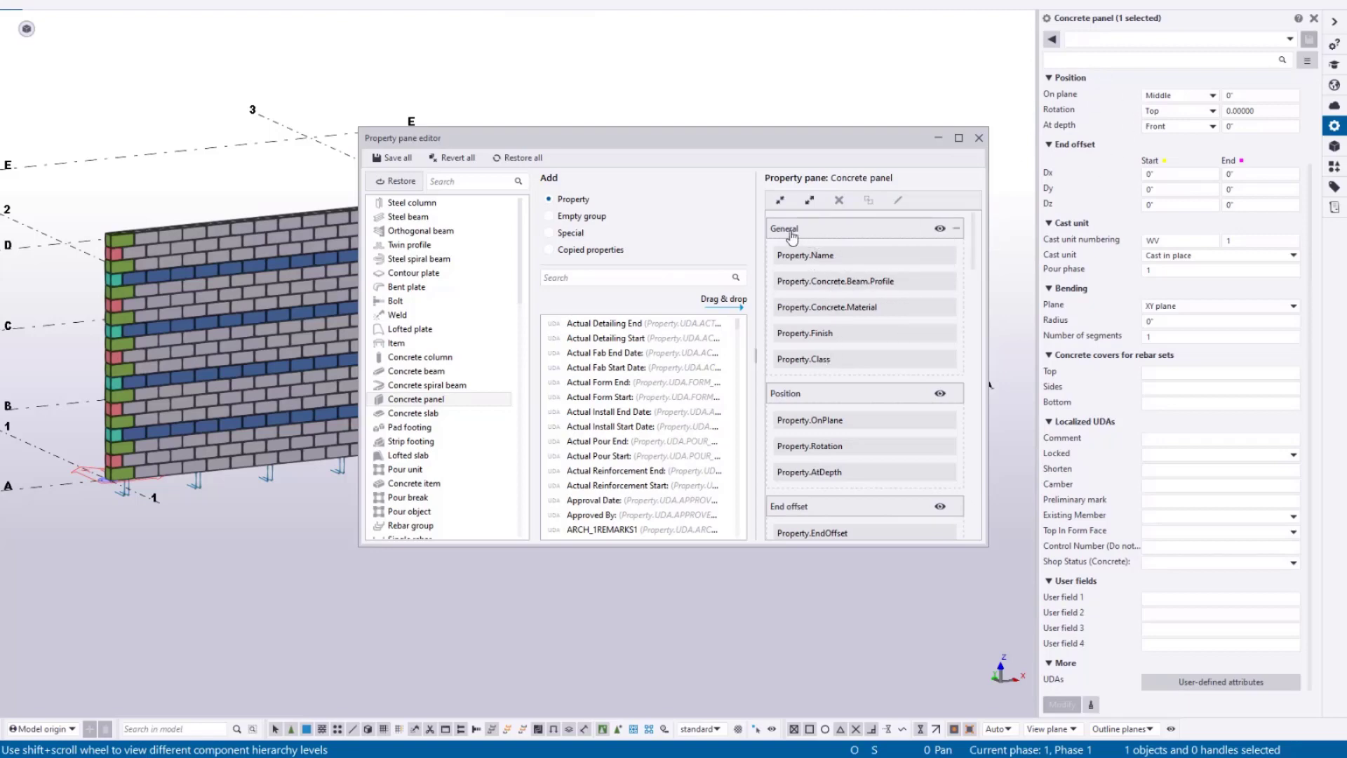
scroll(1179, 240, "up", 3)
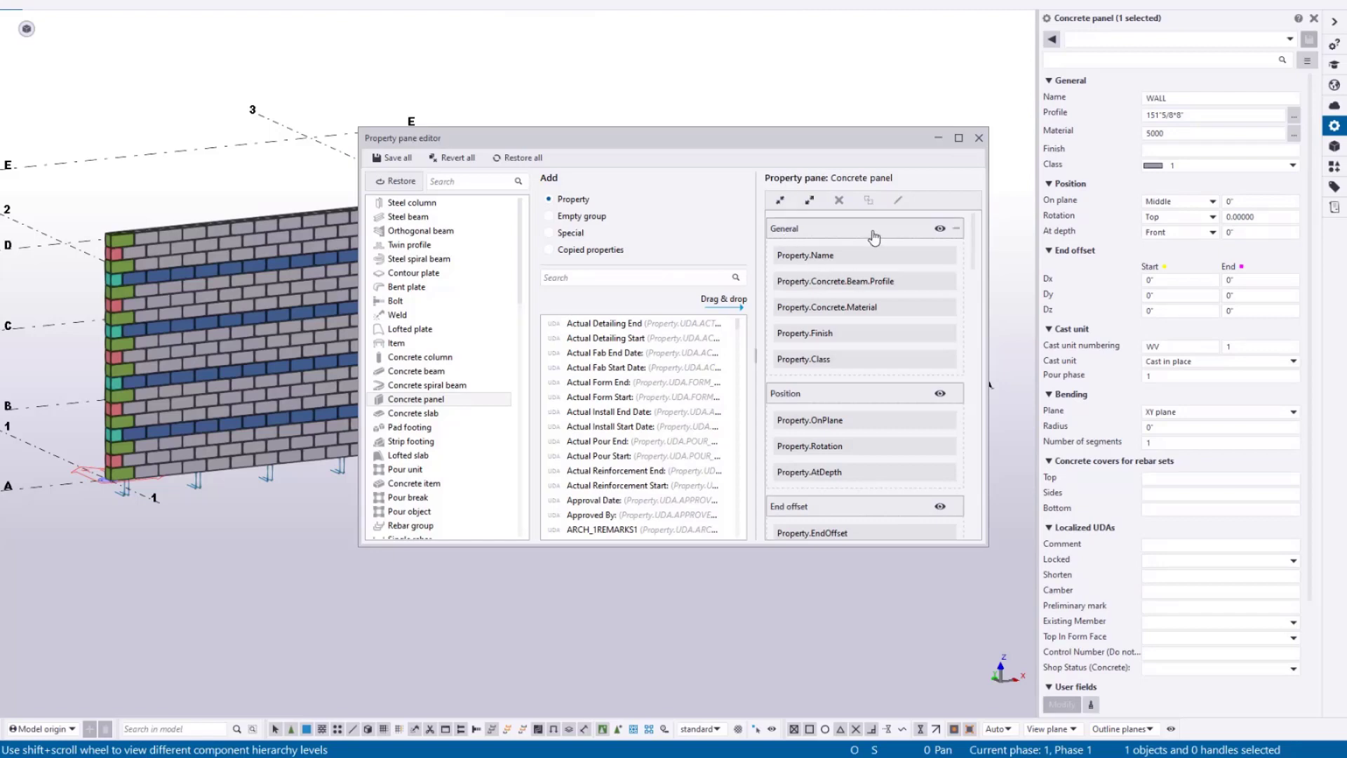
right_click(913, 361)
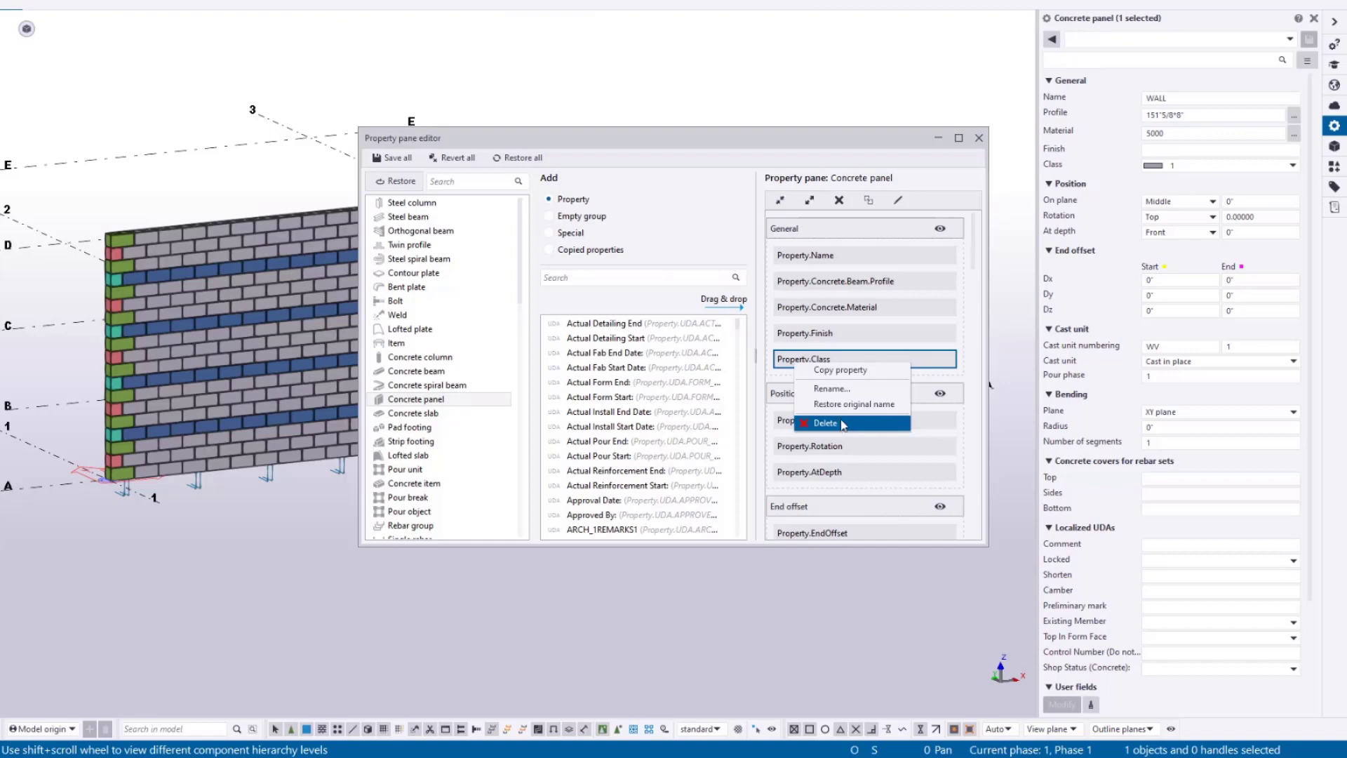
left_click(780, 202)
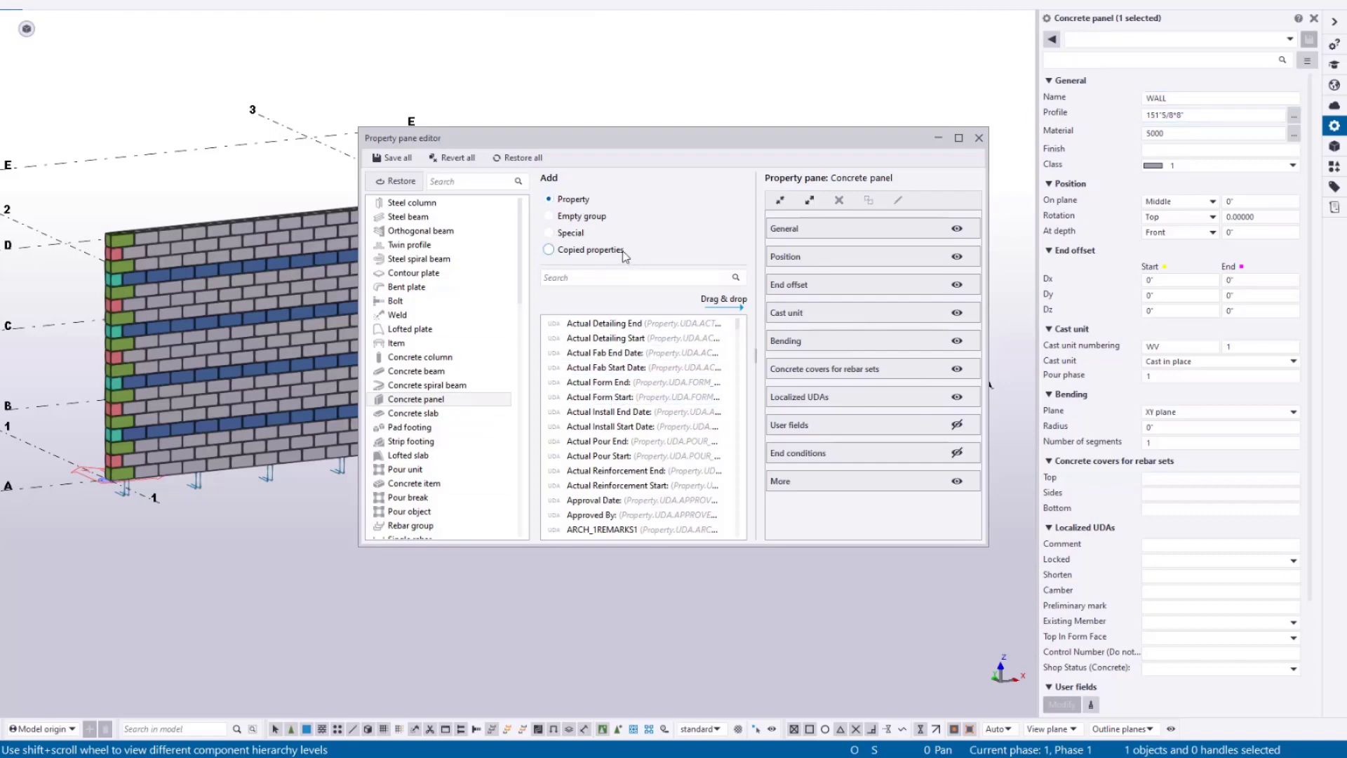
Step: Create an empty group headed 'Basecamp' and place it below Concrete covers for rebar sets
left_click(586, 219)
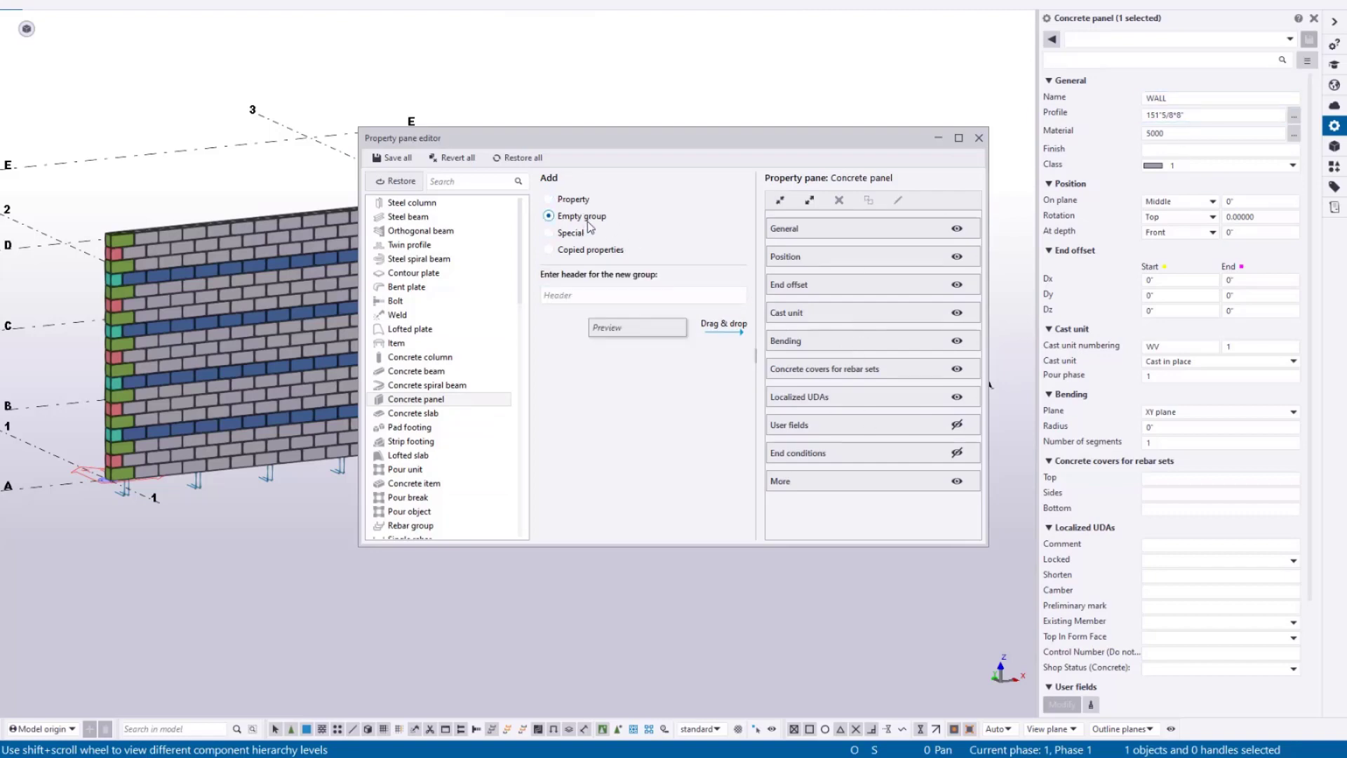
left_click(649, 300)
left_click(570, 234)
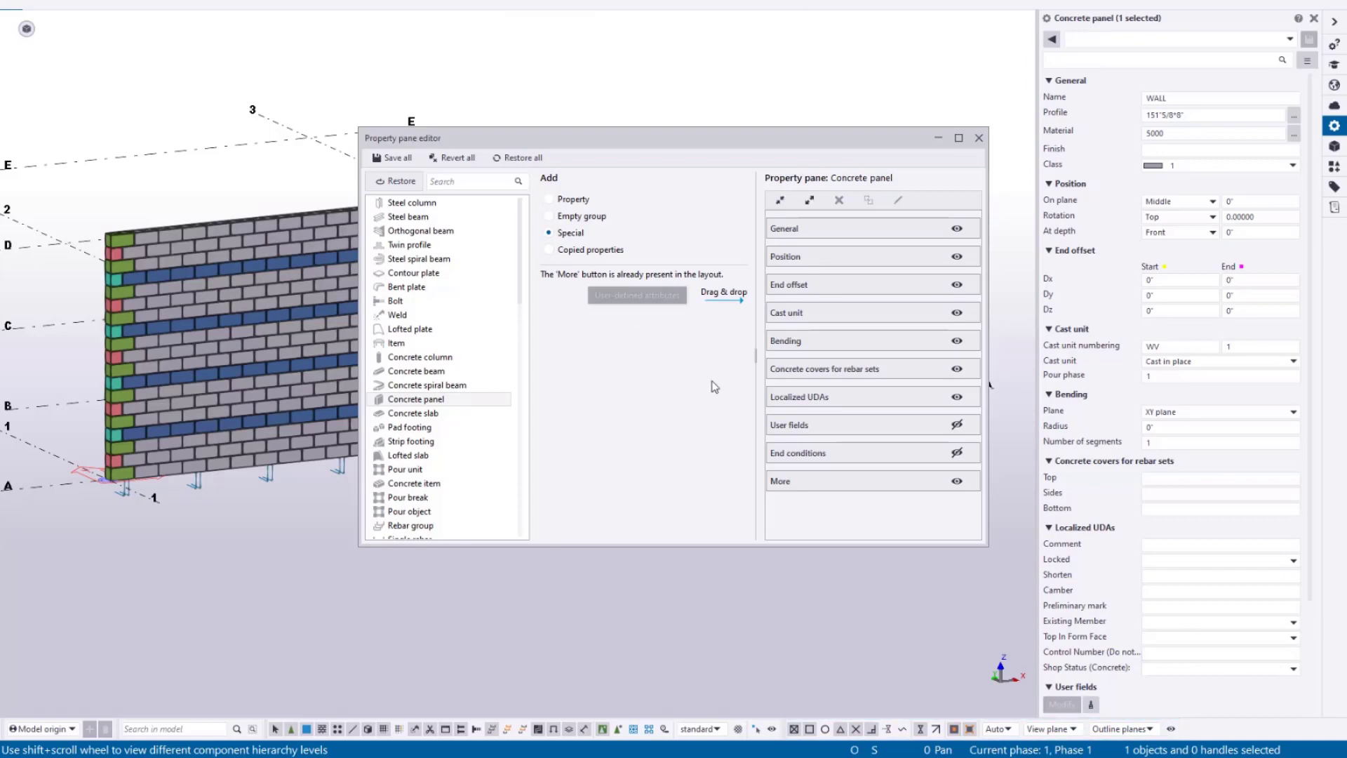
left_click(579, 249)
left_click(570, 233)
left_click(579, 218)
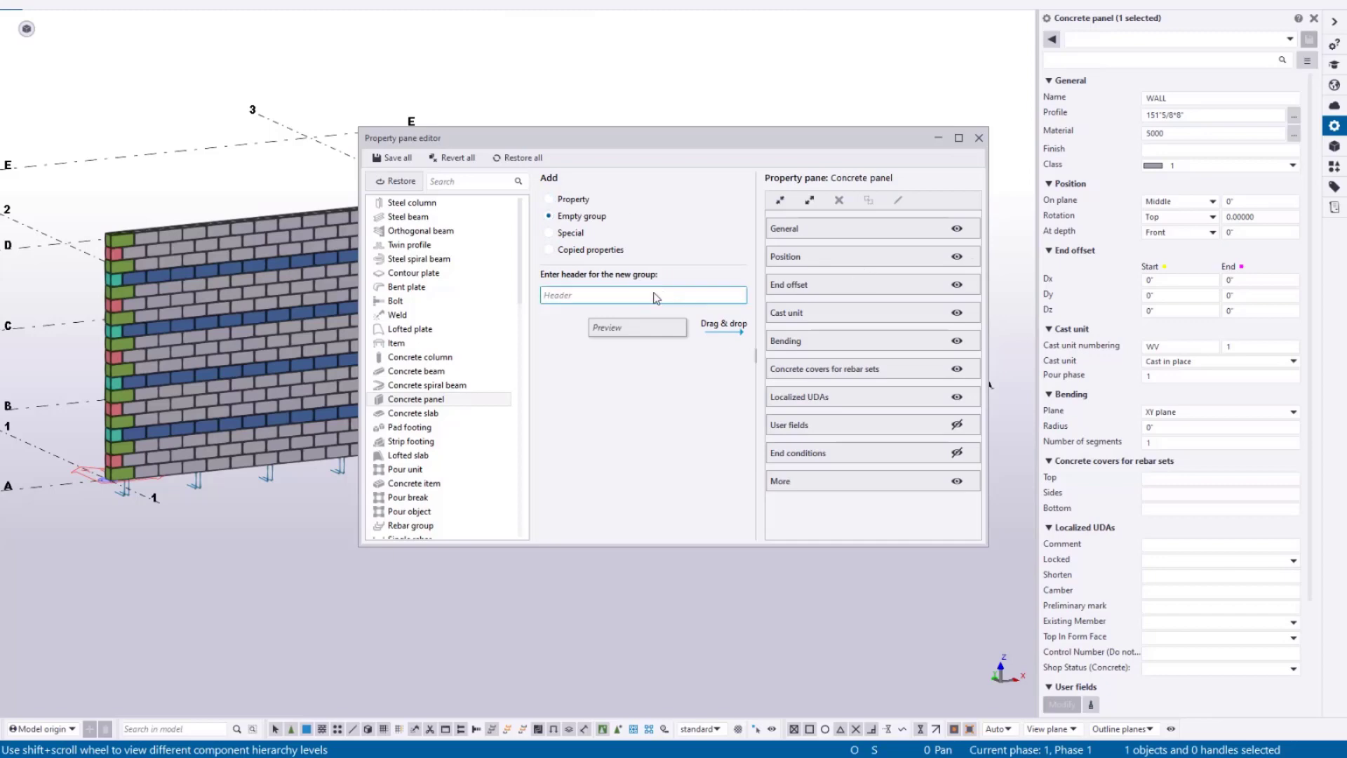
left_click(630, 300)
type("Basecamp")
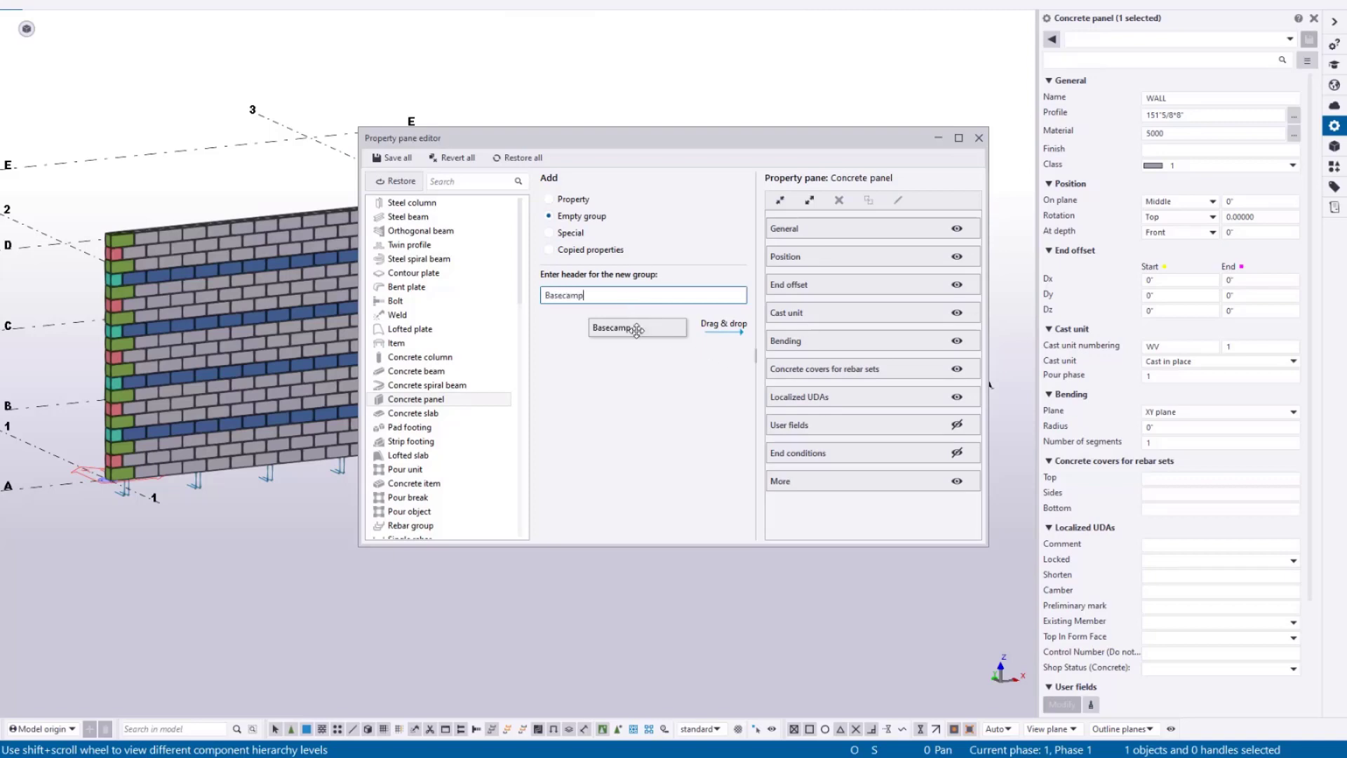
left_click_drag(634, 330, 851, 532)
left_click_drag(631, 330, 841, 387)
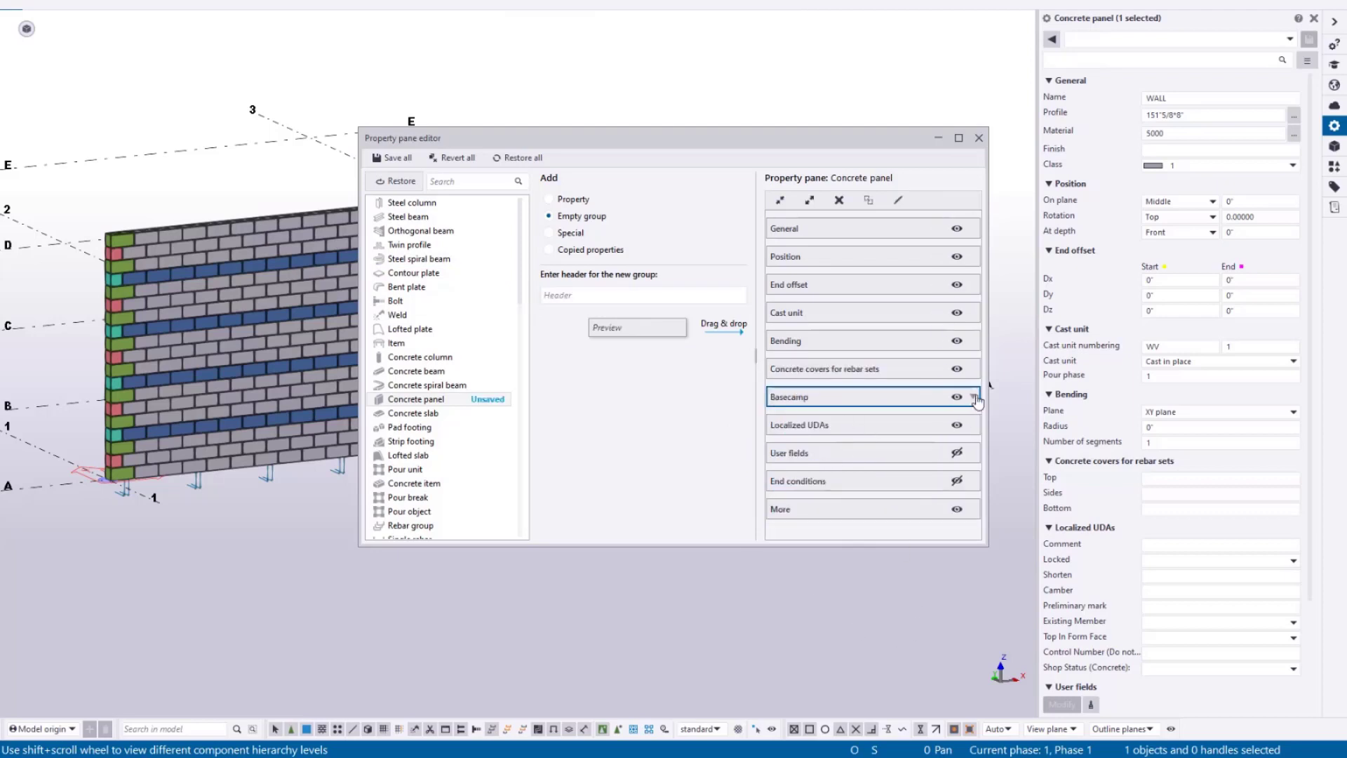
Step: Add Submittal Note and the other three submittal UDAs to Basecamp, save all, and close the editor
left_click(635, 298)
left_click(571, 201)
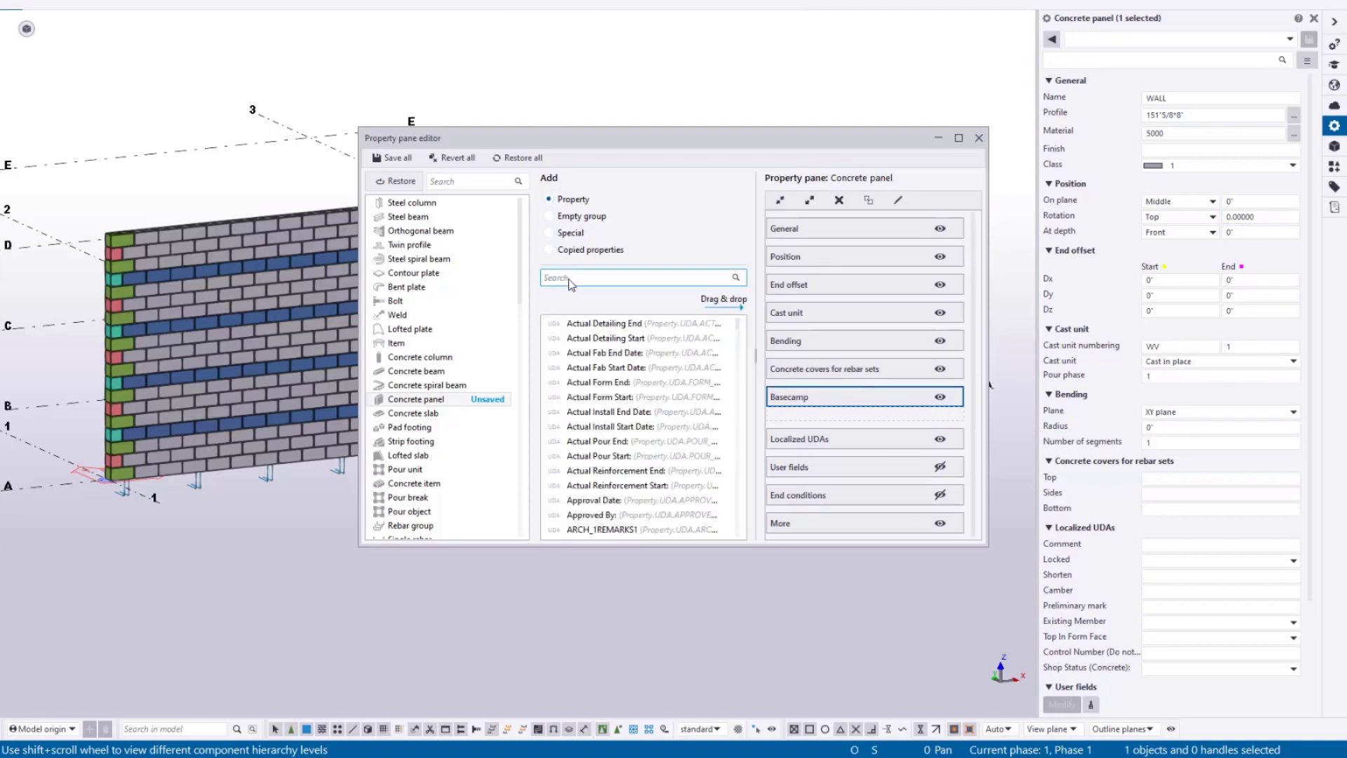
left_click(579, 281)
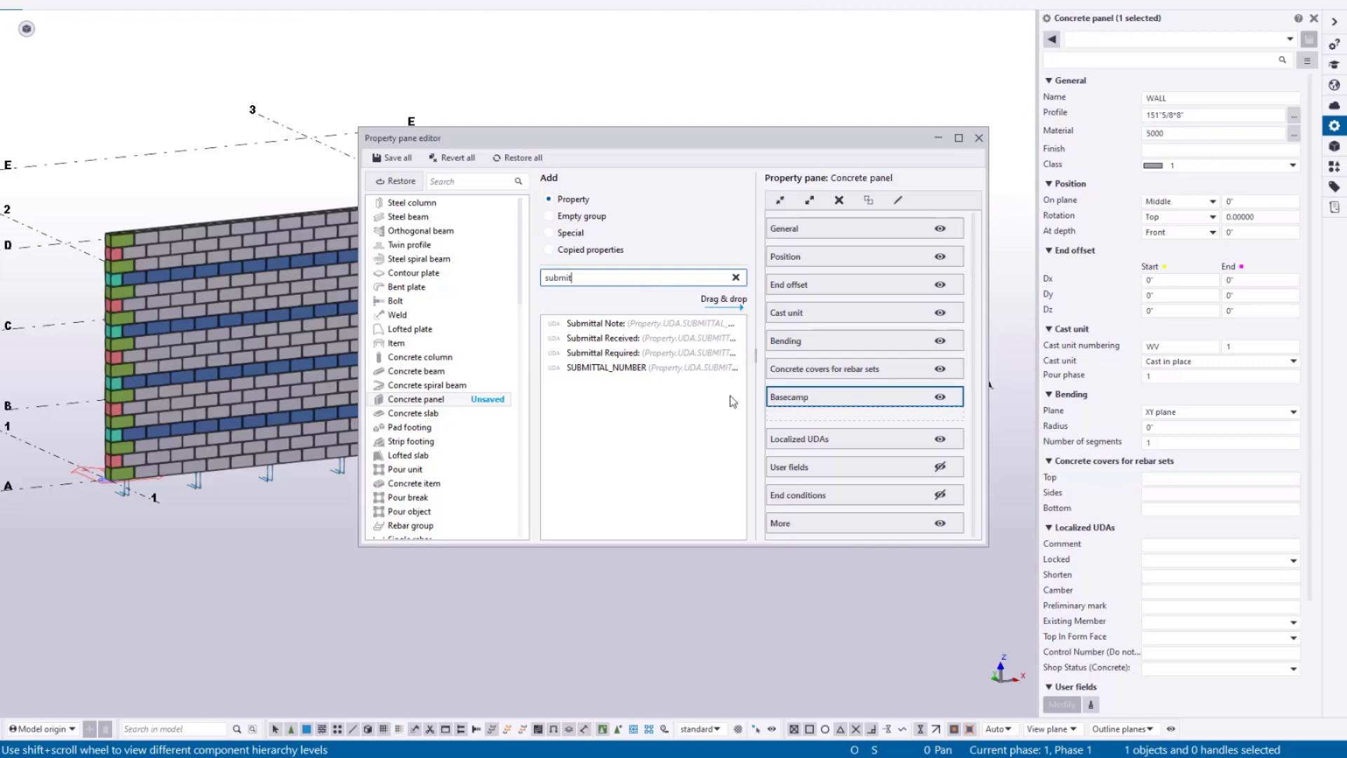
left_click_drag(607, 328, 786, 469)
left_click_drag(608, 375, 807, 491)
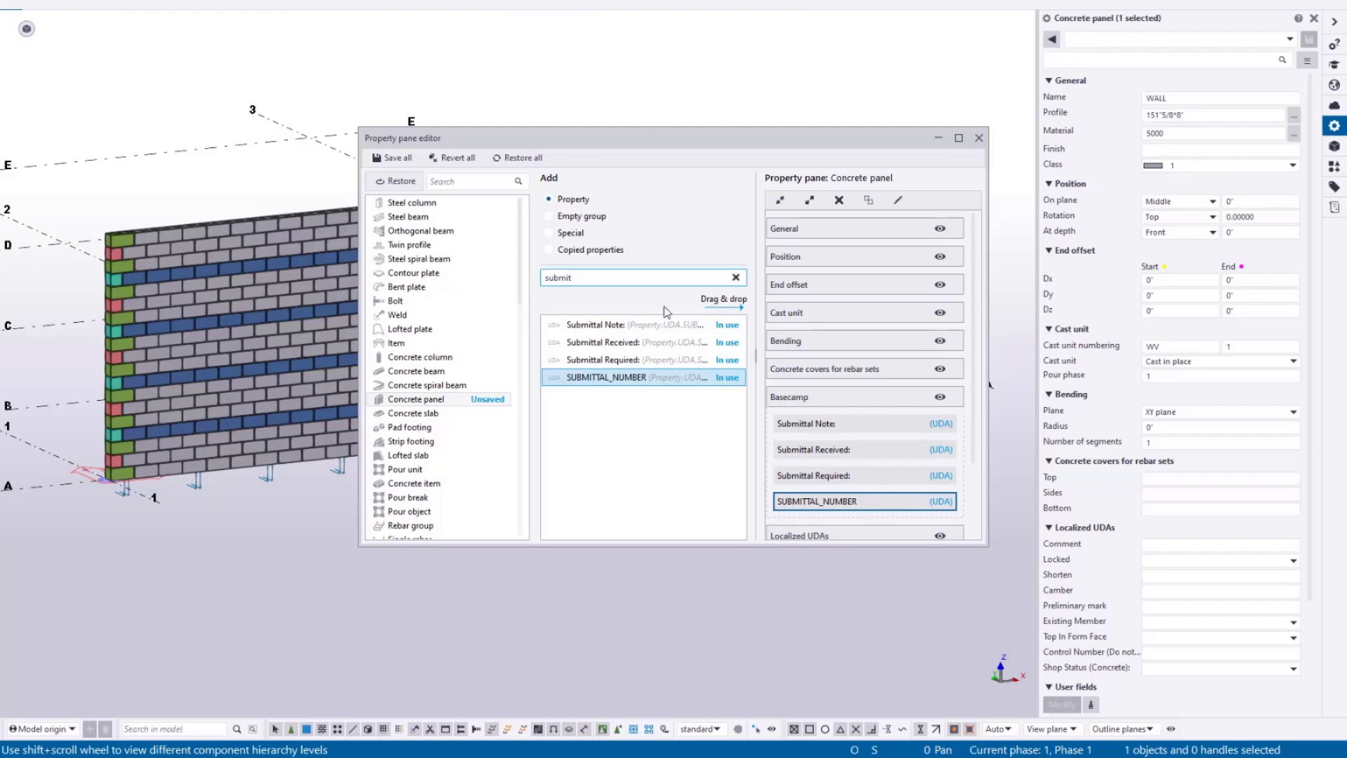
left_click(393, 157)
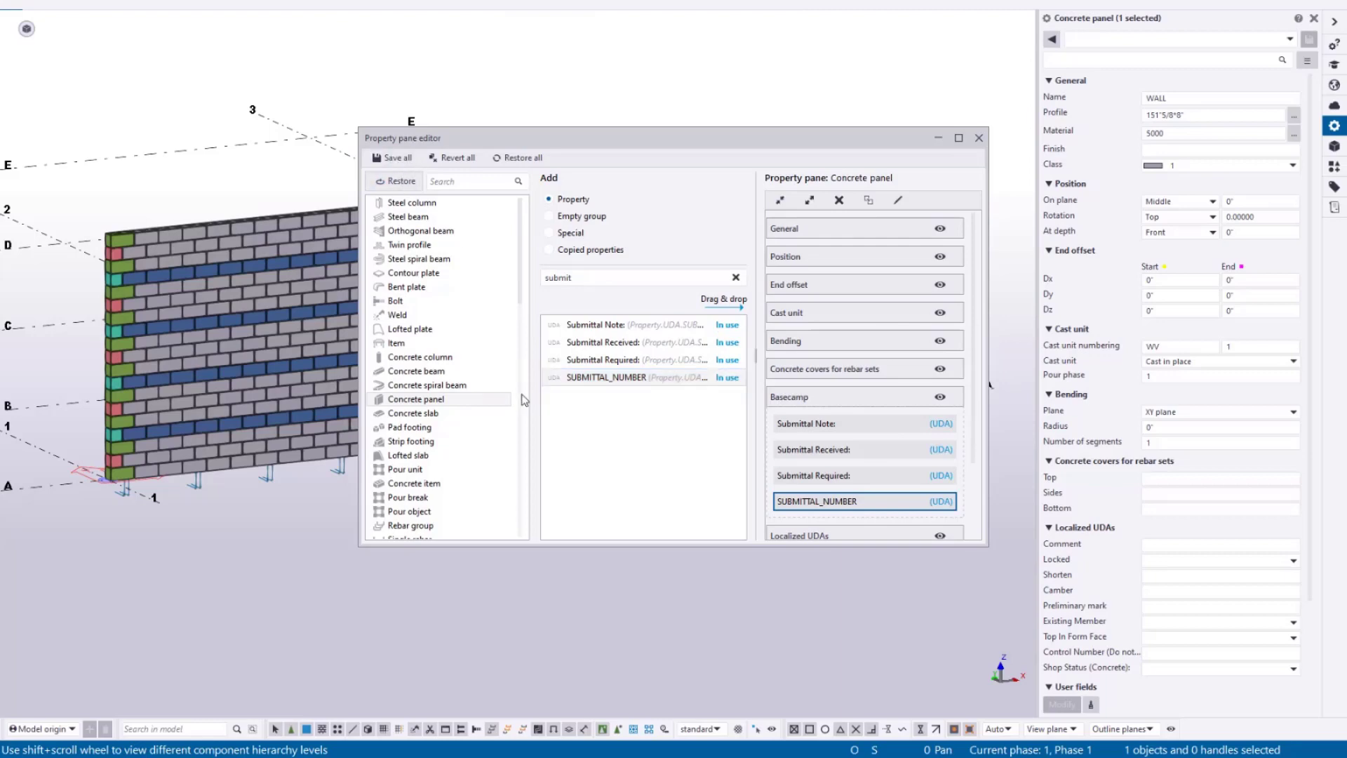
left_click(976, 139)
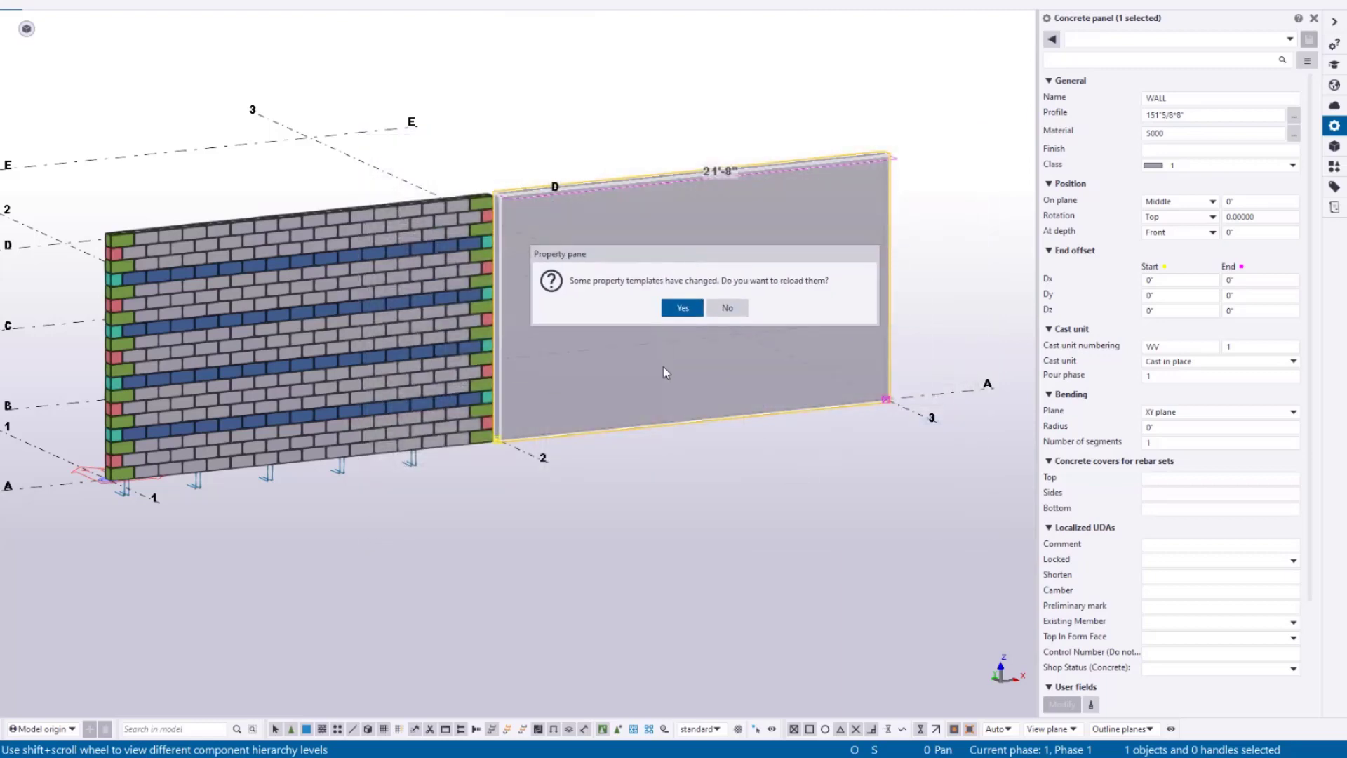
Step: Reload the changed property templates and review the new Basecamp submittal fields
left_click(680, 308)
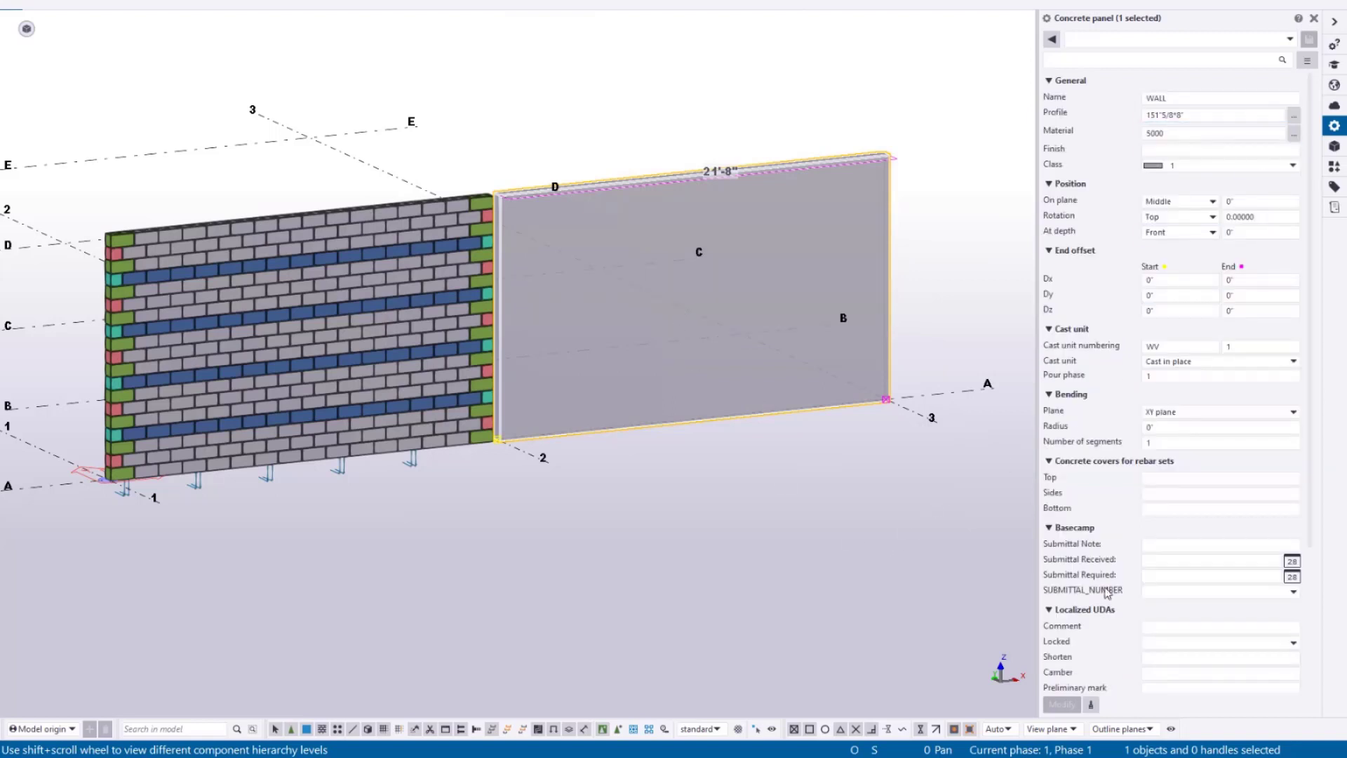
scroll(1143, 554, "down", 3)
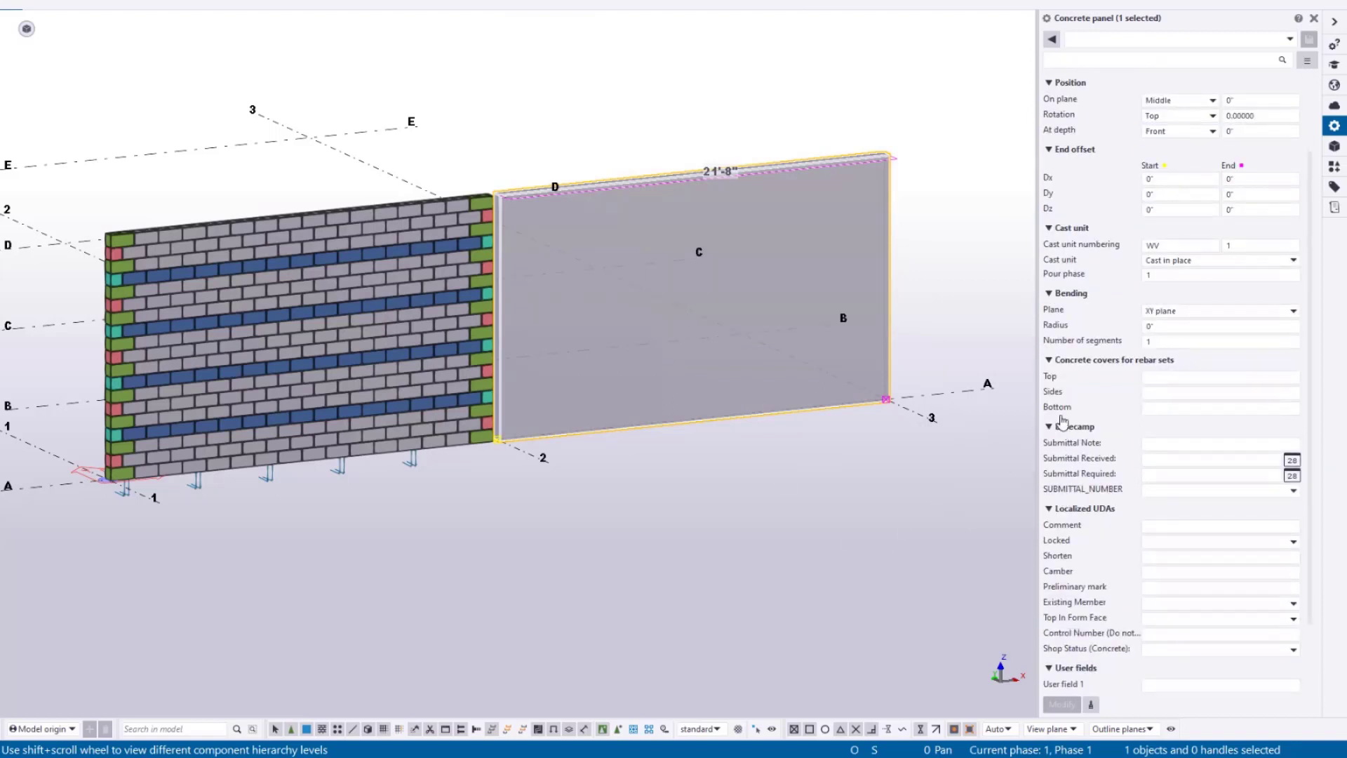
scroll(1104, 252, "up", 3)
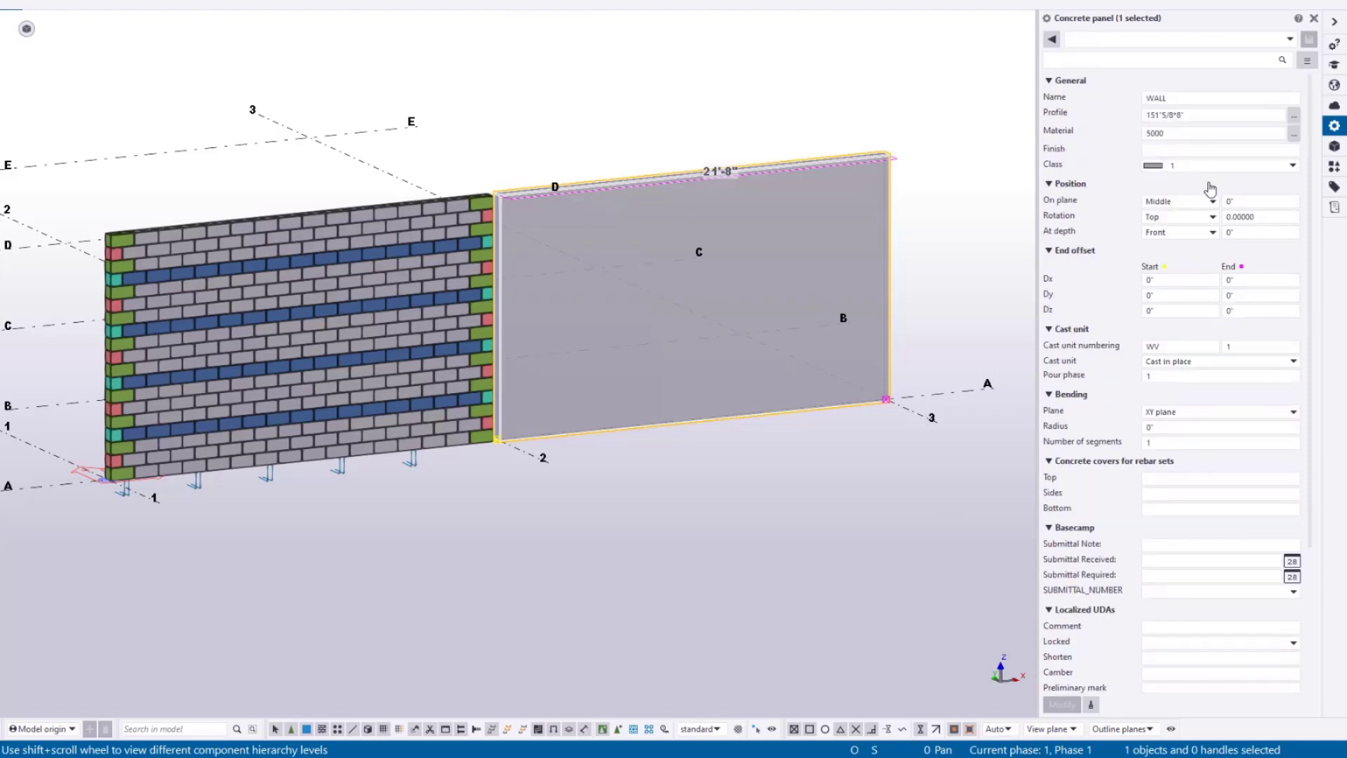
Step: Collapse the General through concrete covers sections to leave Basecamp visible, then deselect the panel
left_click(1047, 81)
left_click(1049, 100)
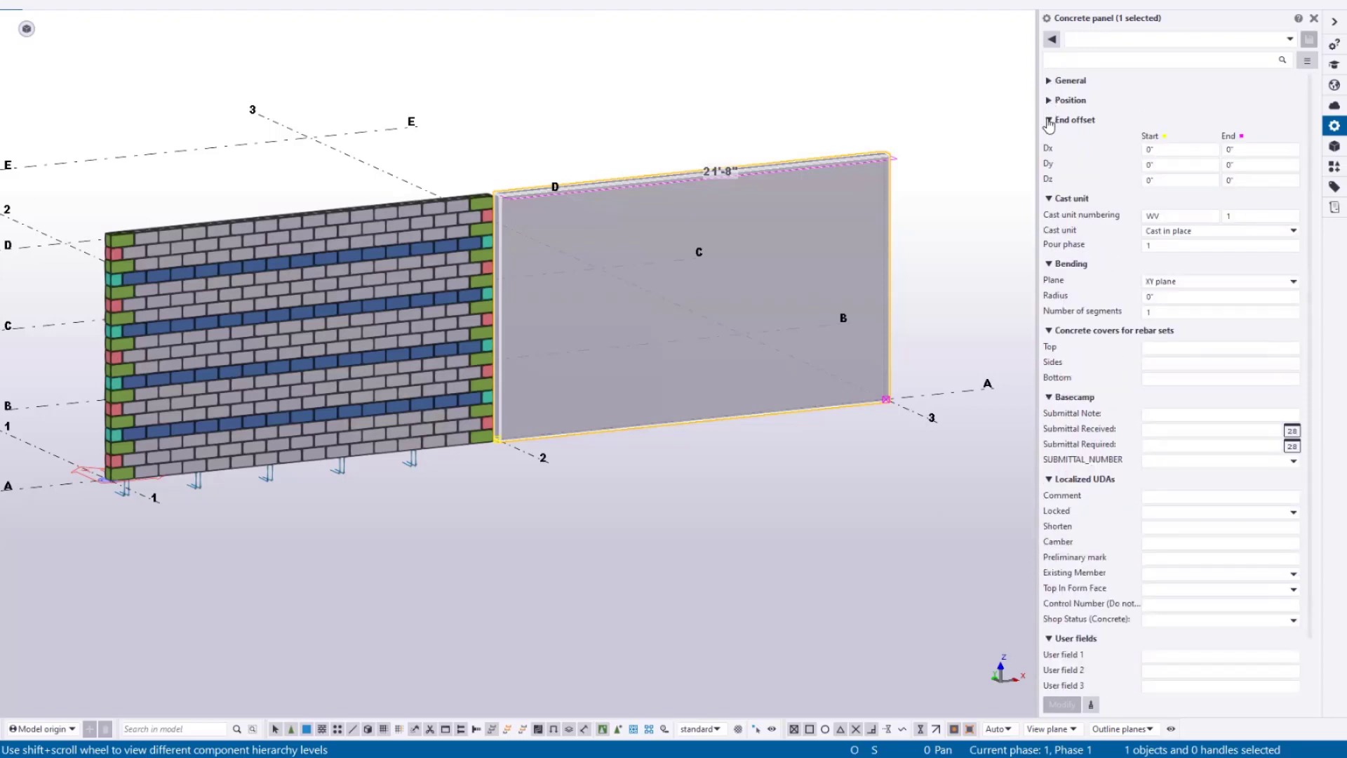
left_click(1049, 120)
left_click(1049, 140)
left_click(1048, 159)
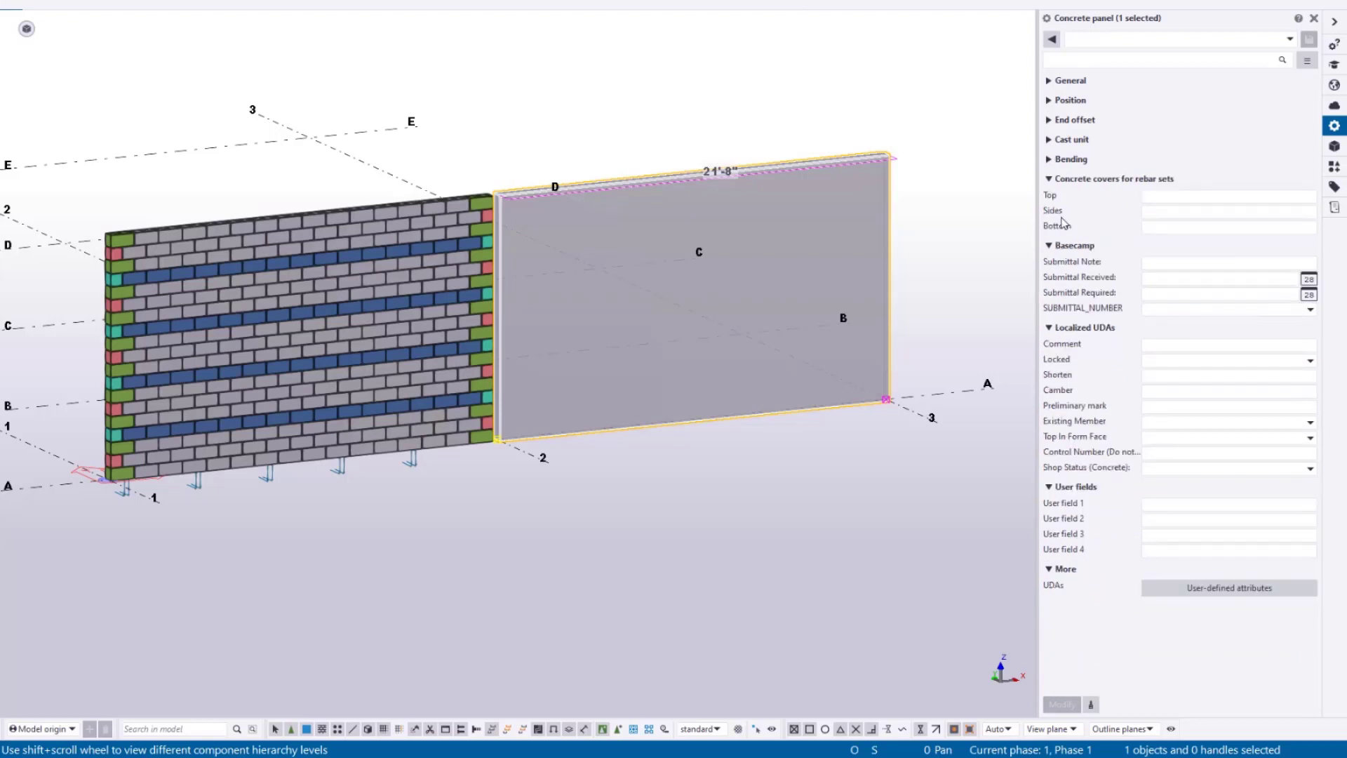
left_click(1049, 179)
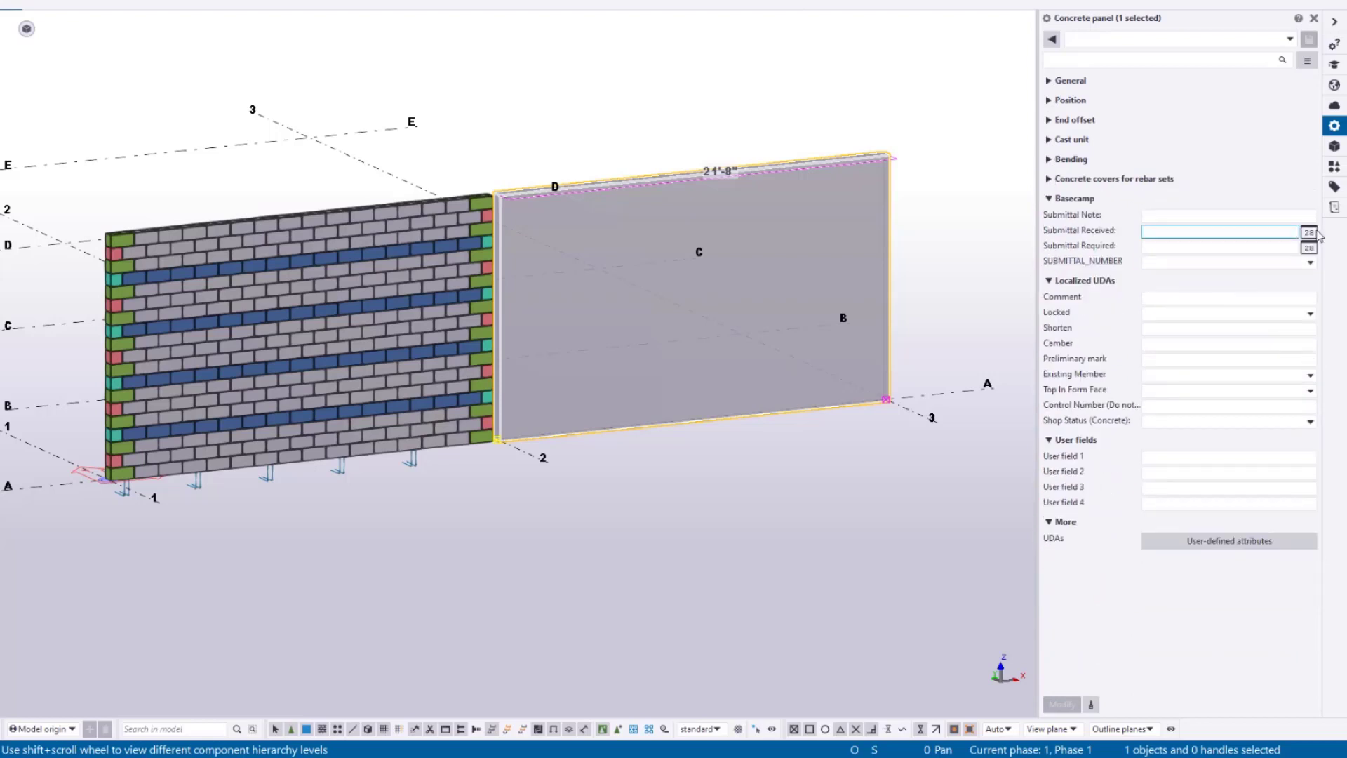
left_click(1310, 232)
left_click(1219, 160)
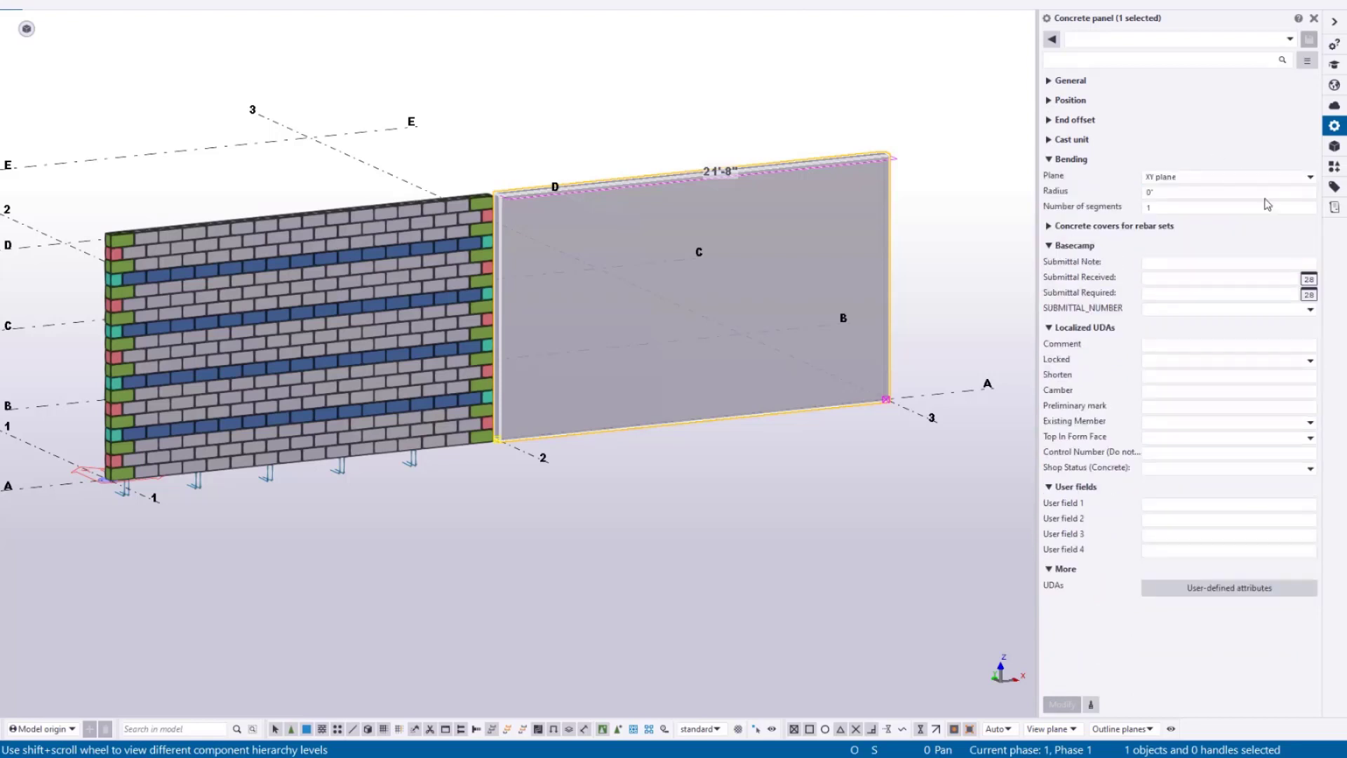
left_click(1056, 161)
left_click(890, 574)
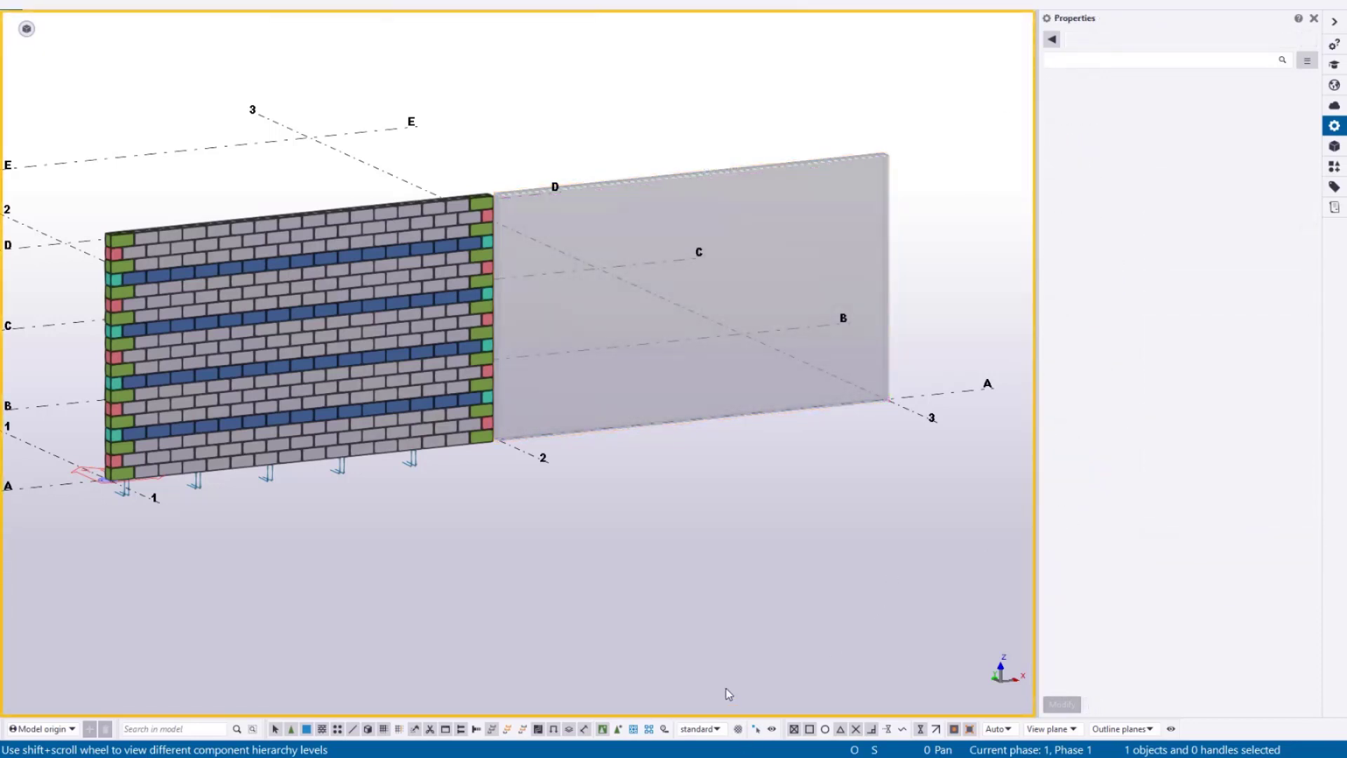
Step: Select the brick wall and open its CMU Wall component dialog
left_click(395, 279)
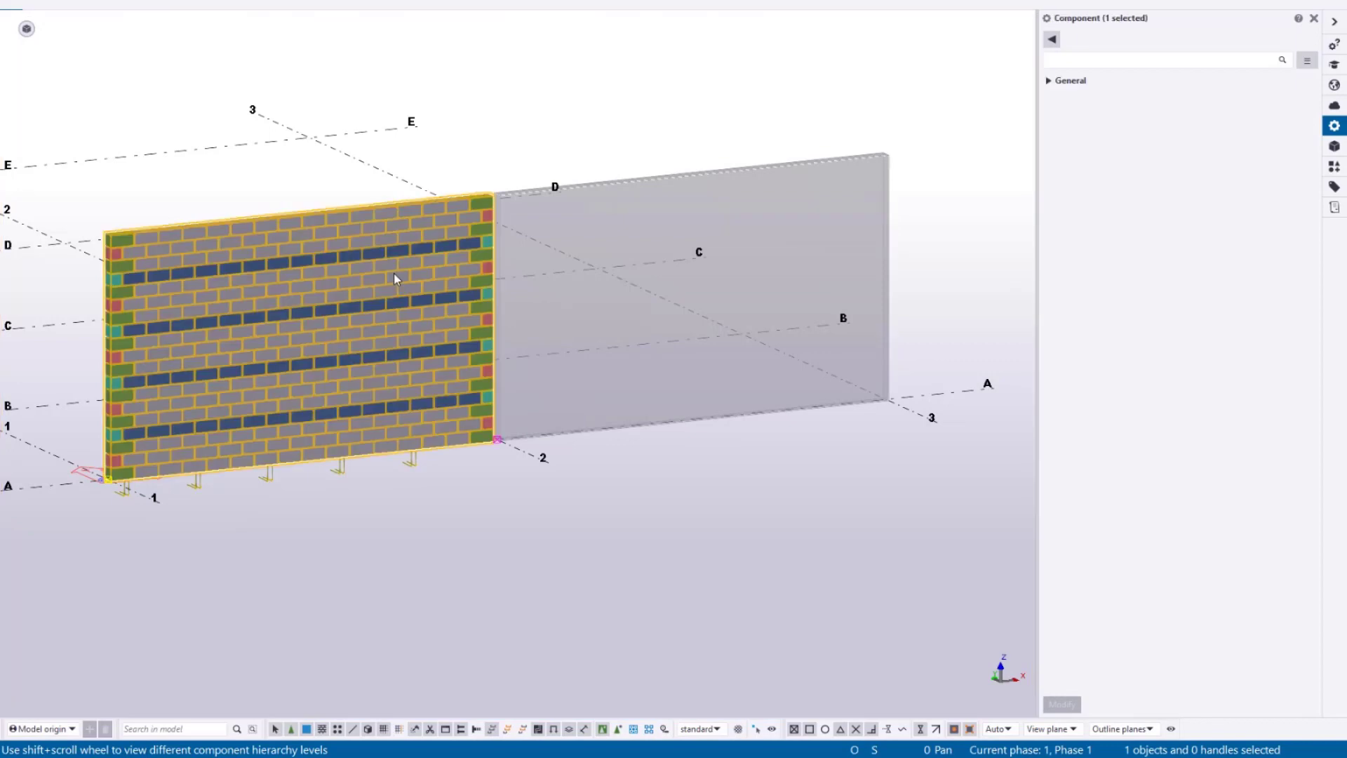
double_click(395, 279)
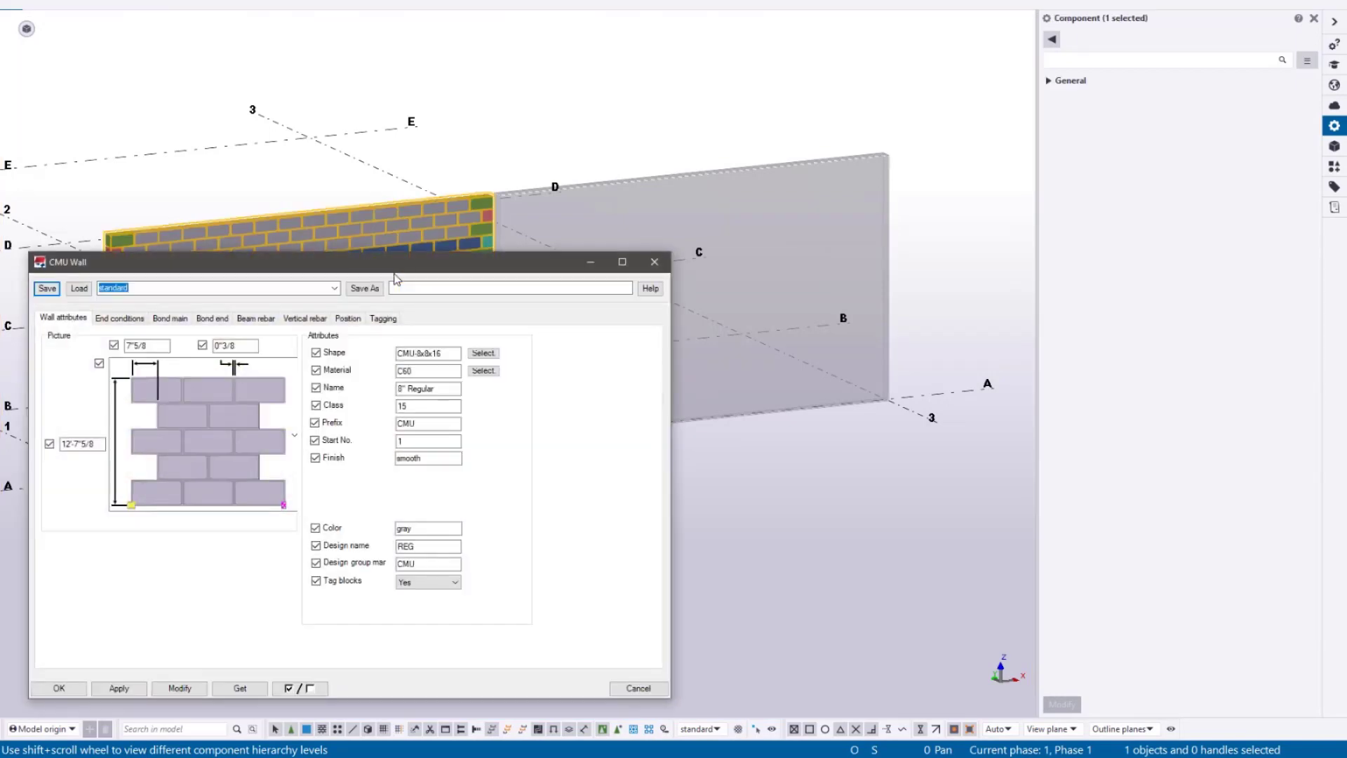
left_click_drag(408, 258, 465, 61)
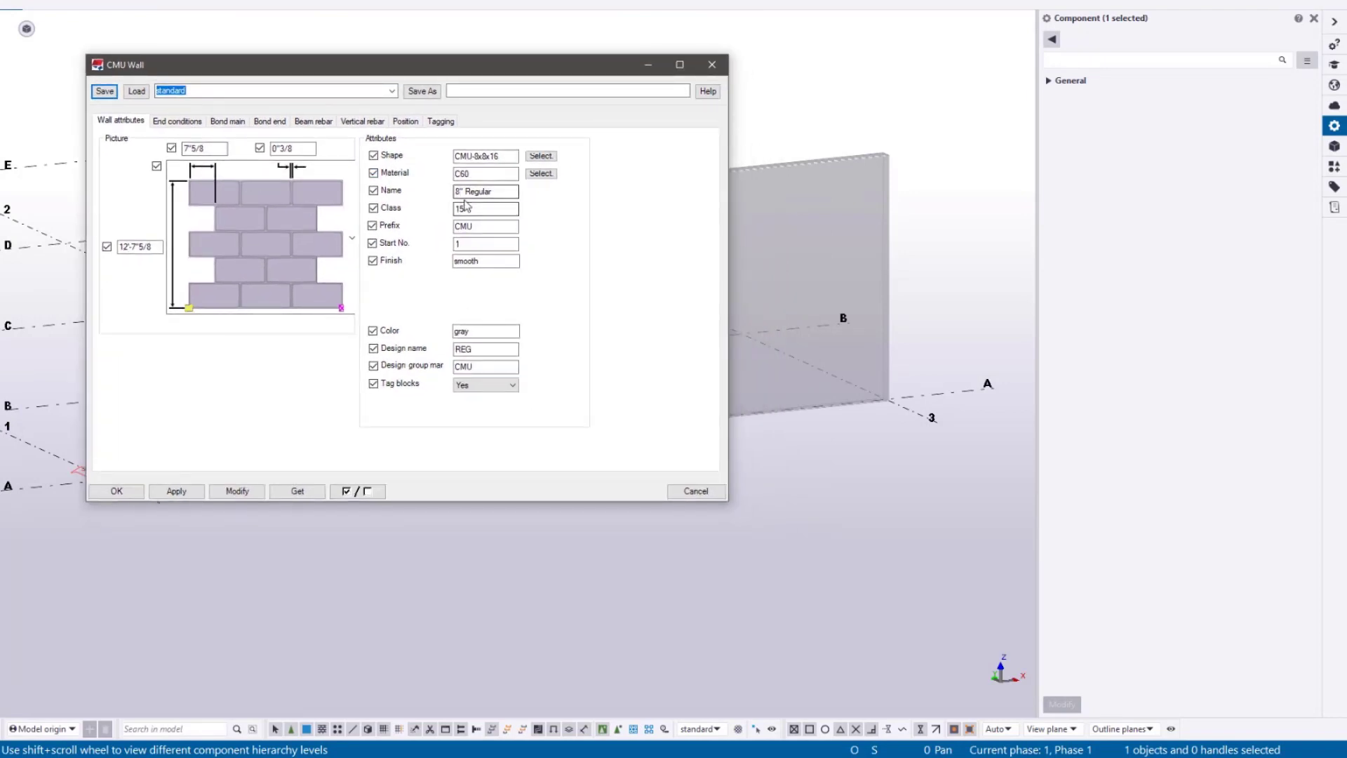
Step: Review the wall attributes: shape CMU-8x8x16, class 15, smooth finish, gray color, design name REG
left_click(512, 156)
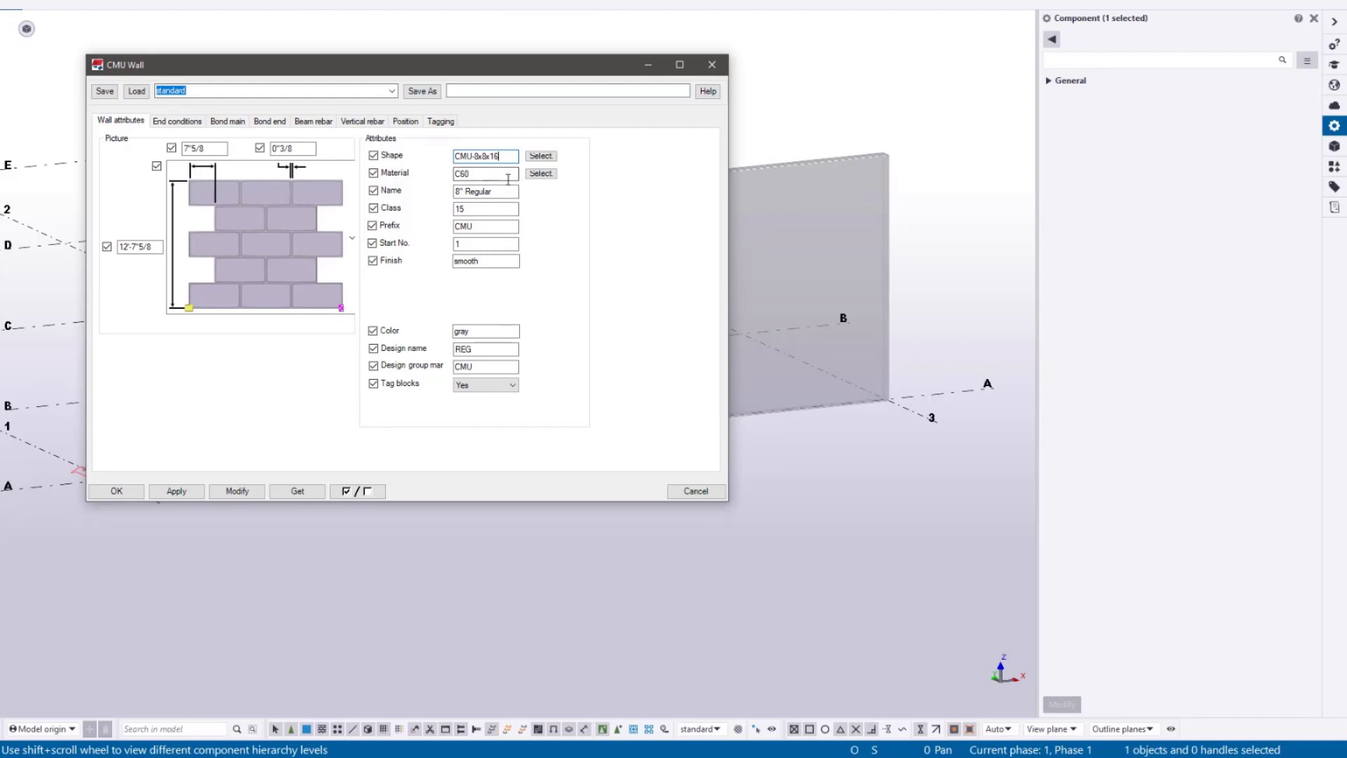
left_click(508, 209)
left_click(507, 263)
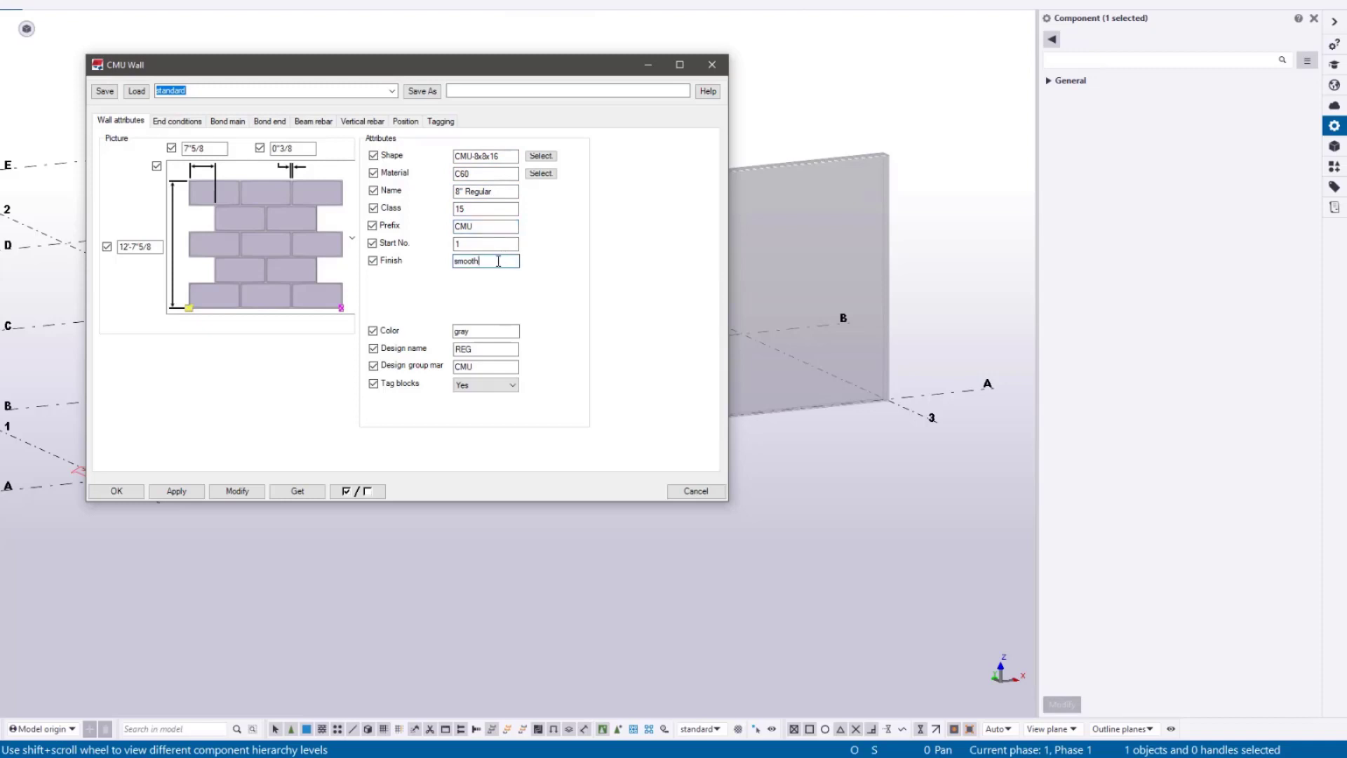
left_click(497, 330)
left_click(491, 350)
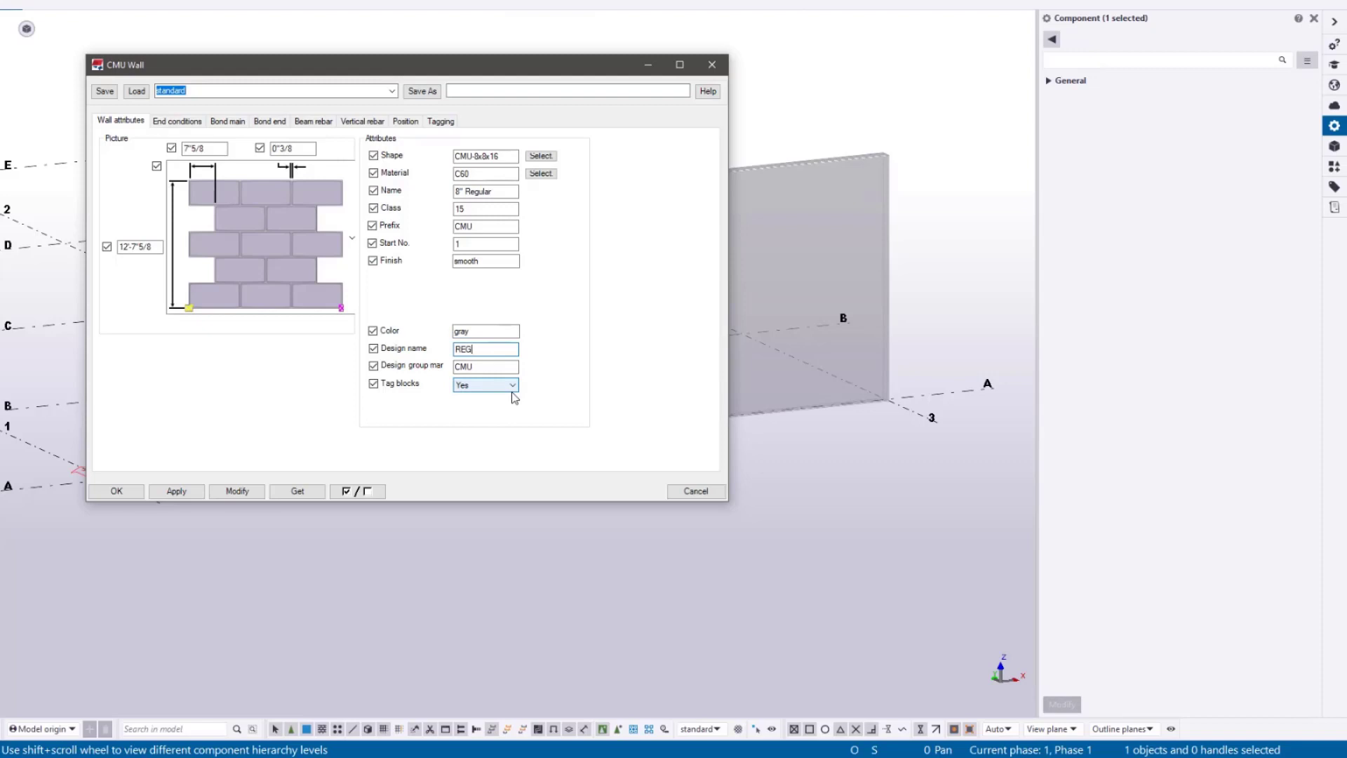
left_click_drag(448, 68, 907, 79)
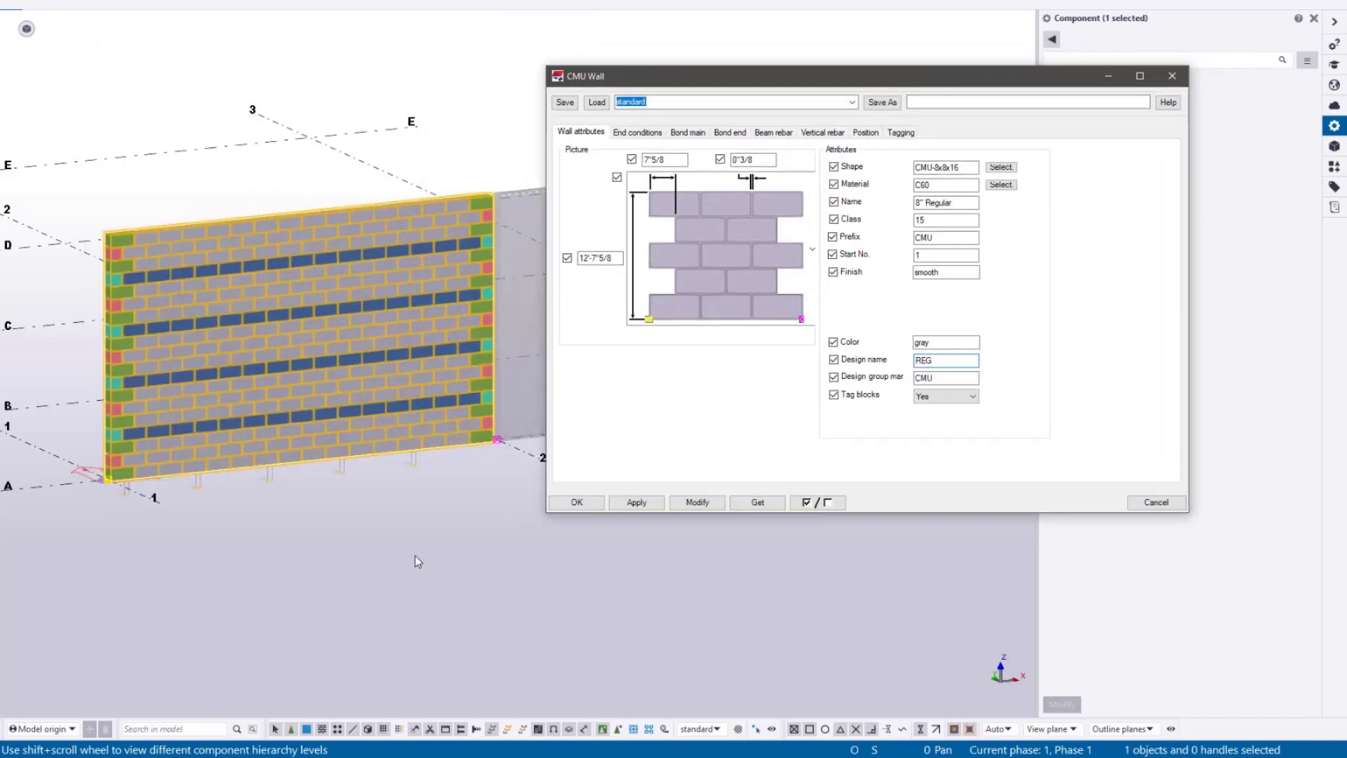
Step: Deselect the wall, zoom the view, and shift the CMU Wall dialog further left
left_click(410, 549)
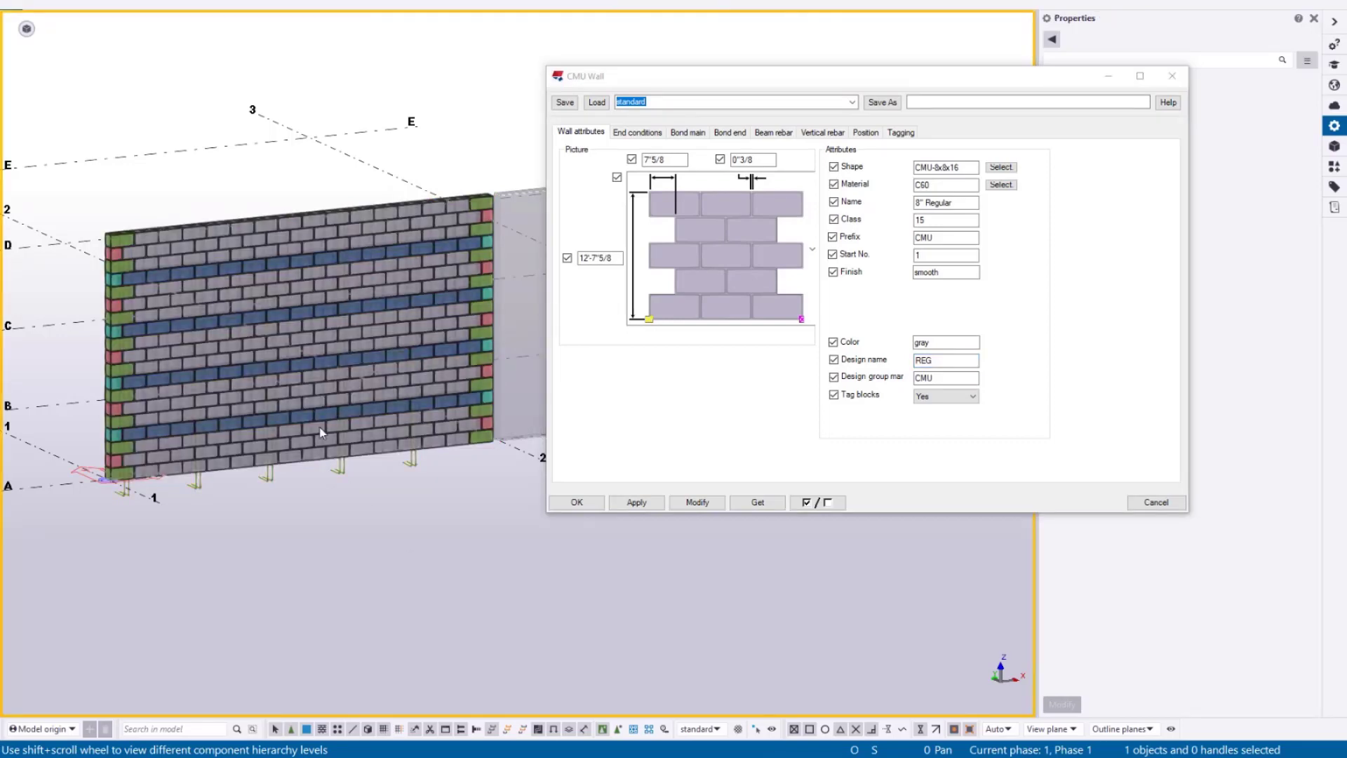
scroll(319, 421, "up", 5)
scroll(347, 421, "up", 4)
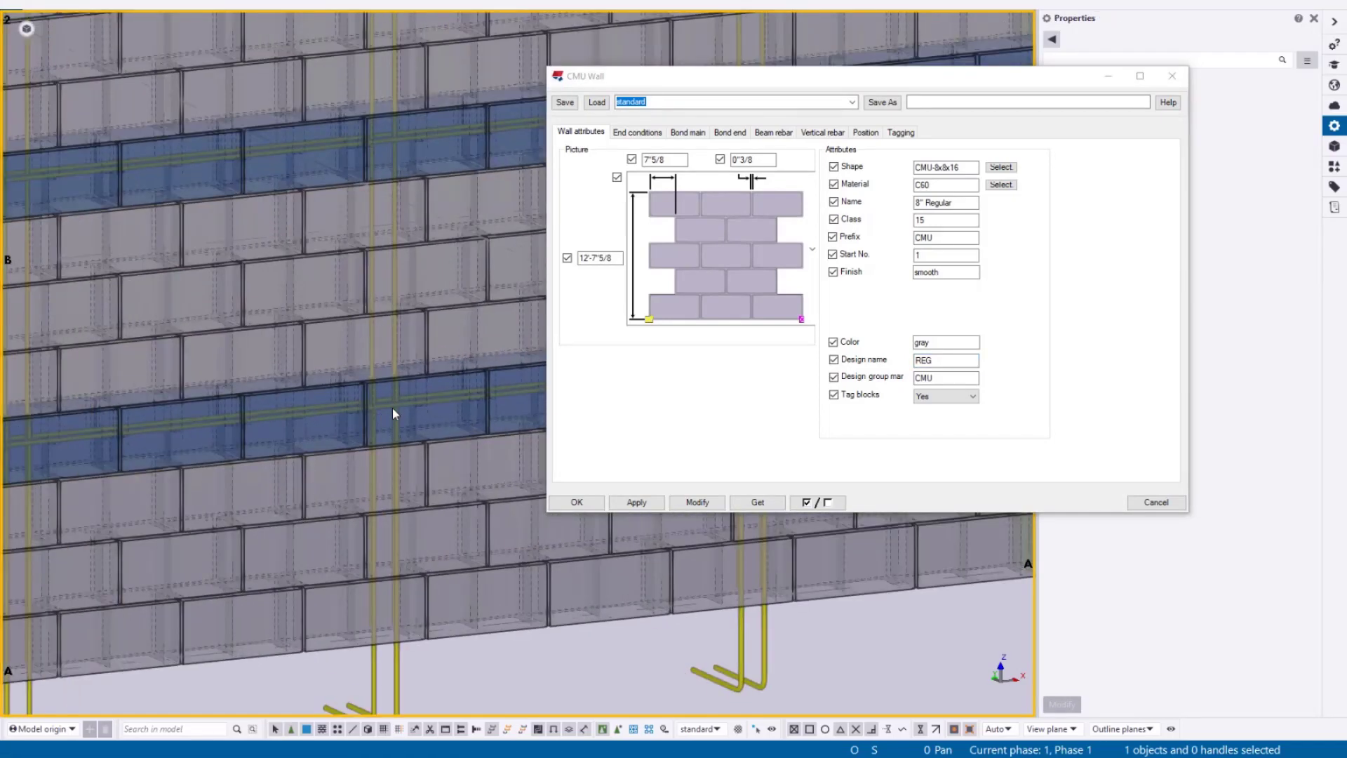
scroll(354, 433, "down", 10)
left_click_drag(807, 75, 613, 90)
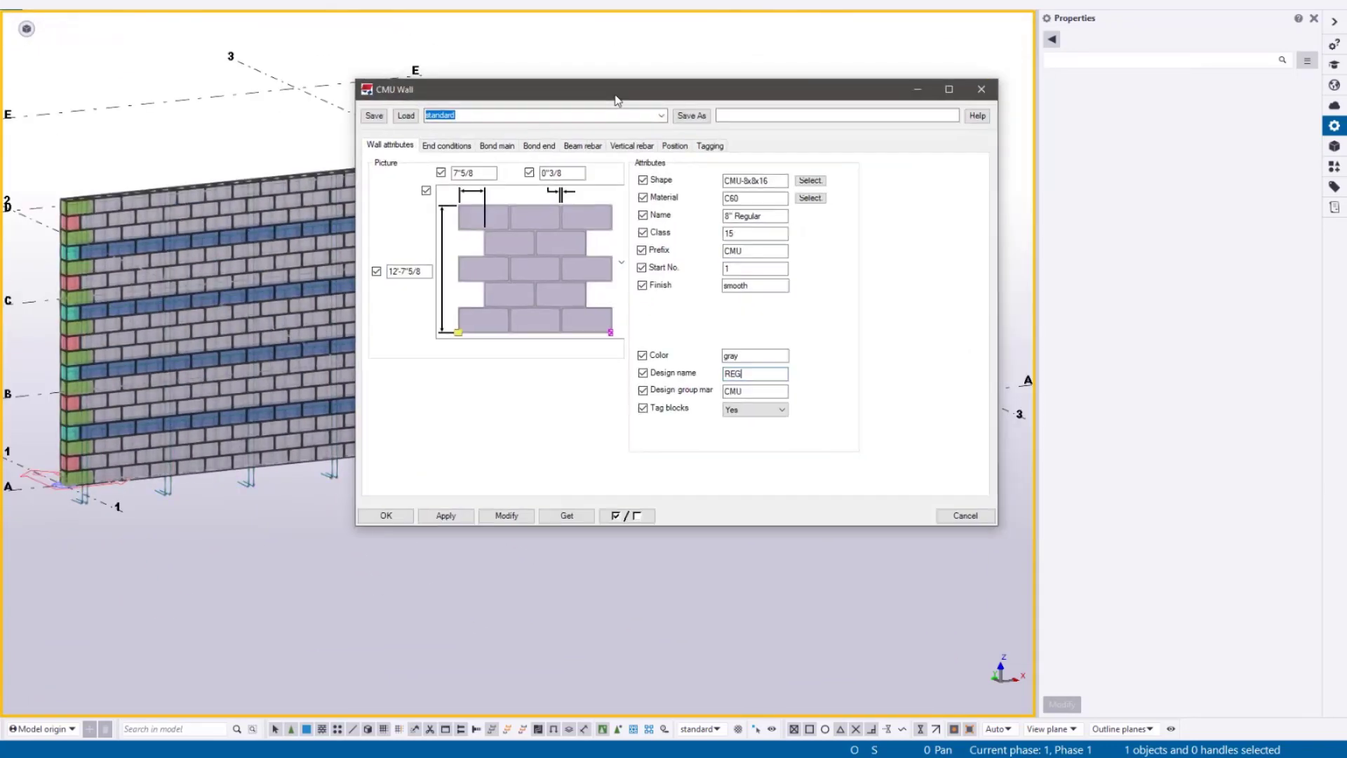
Step: Show the End conditions and Bond main tabs: bond rows 4–24, shape CMU-8x8x16-BB, class 18
left_click(454, 148)
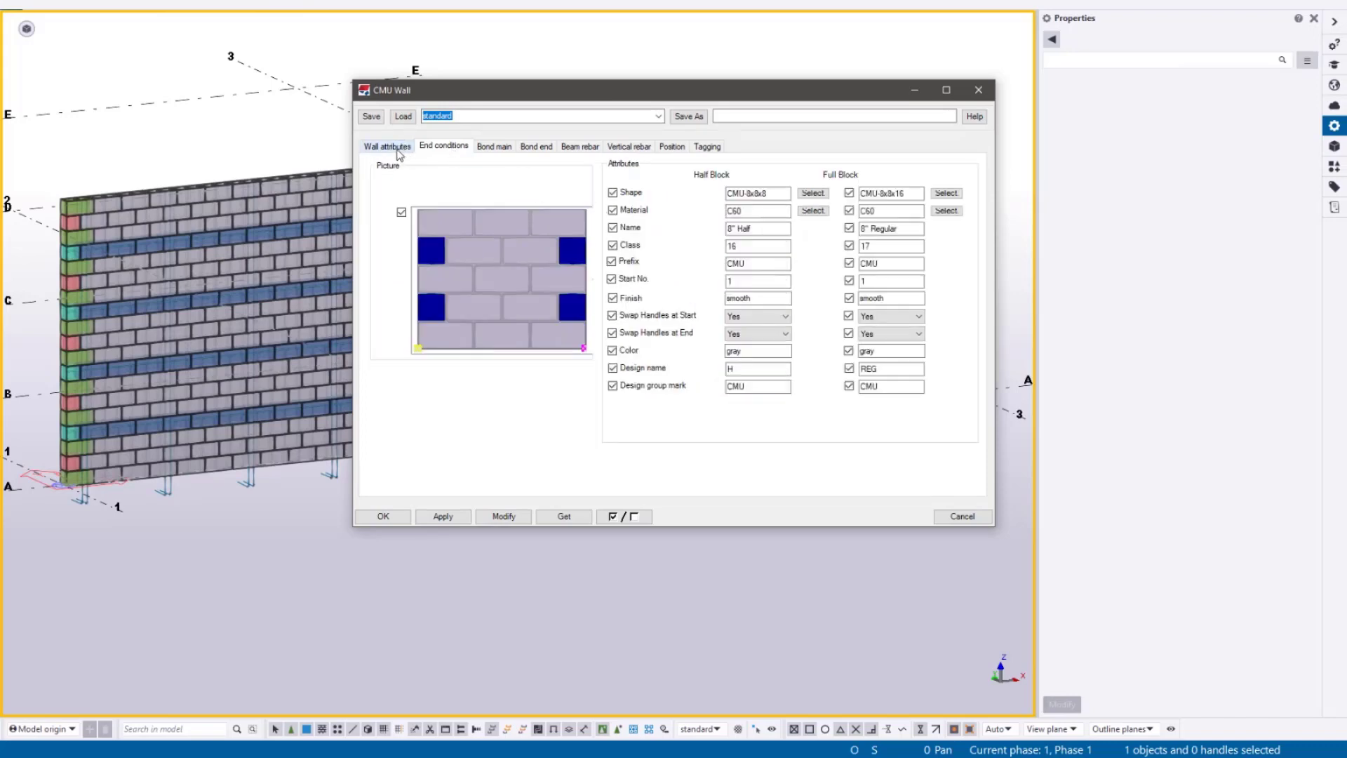
left_click(495, 149)
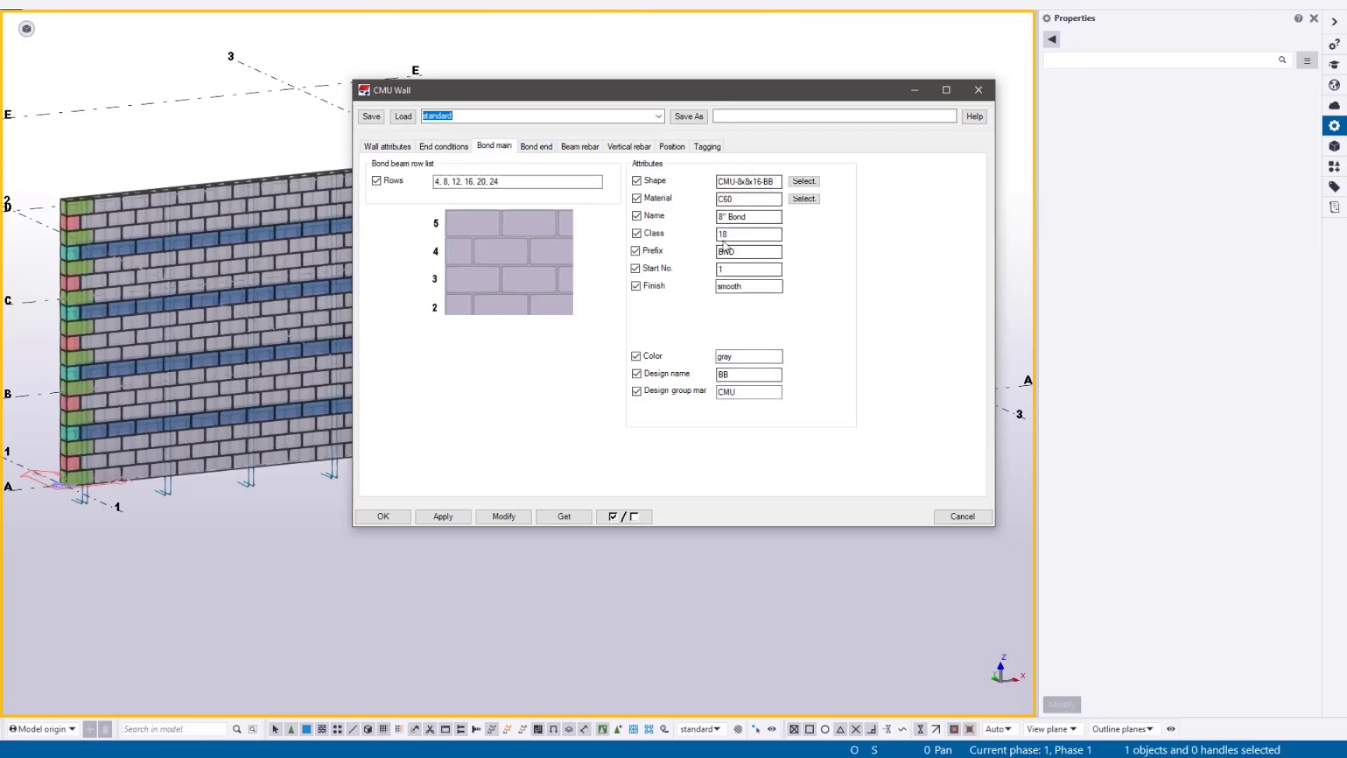
left_click_drag(779, 89, 491, 236)
scroll(463, 172, "down", 3)
middle_click_drag(374, 190, 588, 88)
scroll(588, 89, "up", 1)
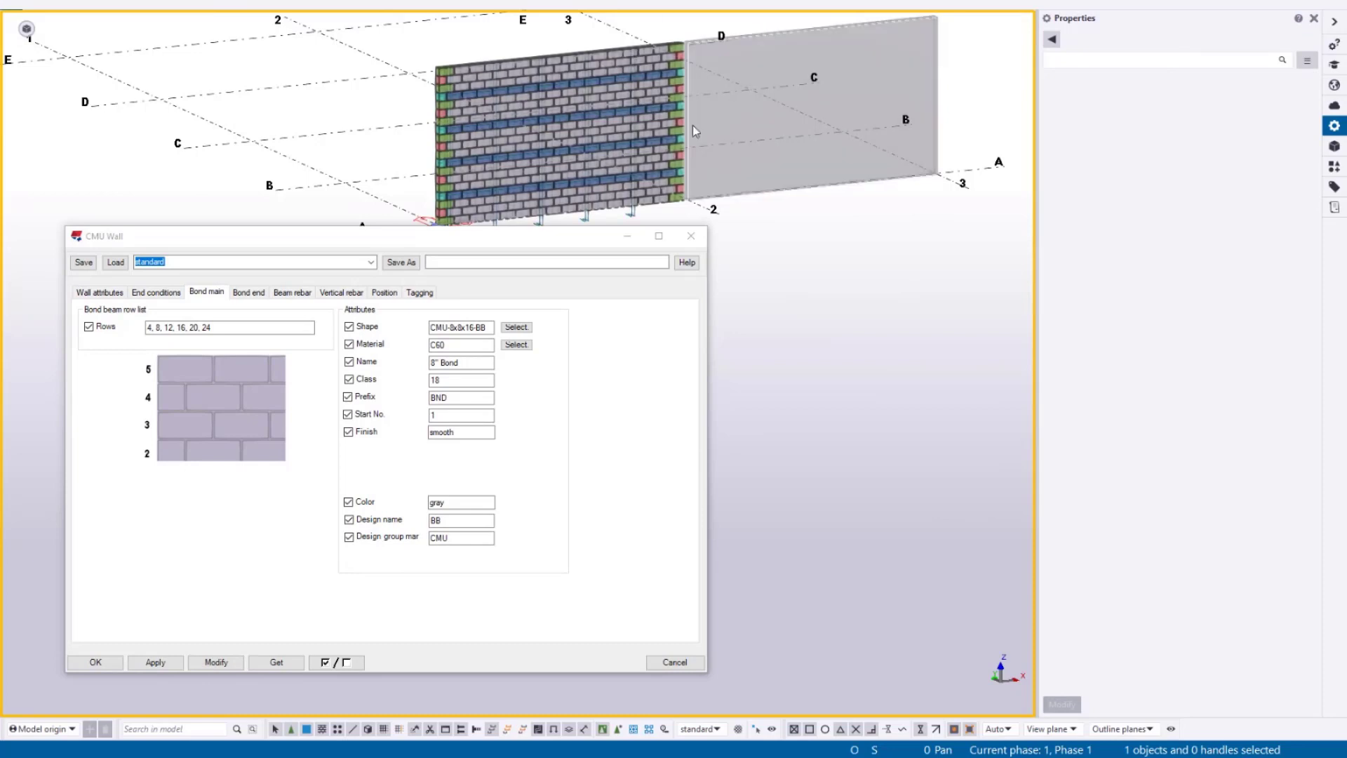
scroll(639, 186, "up", 1)
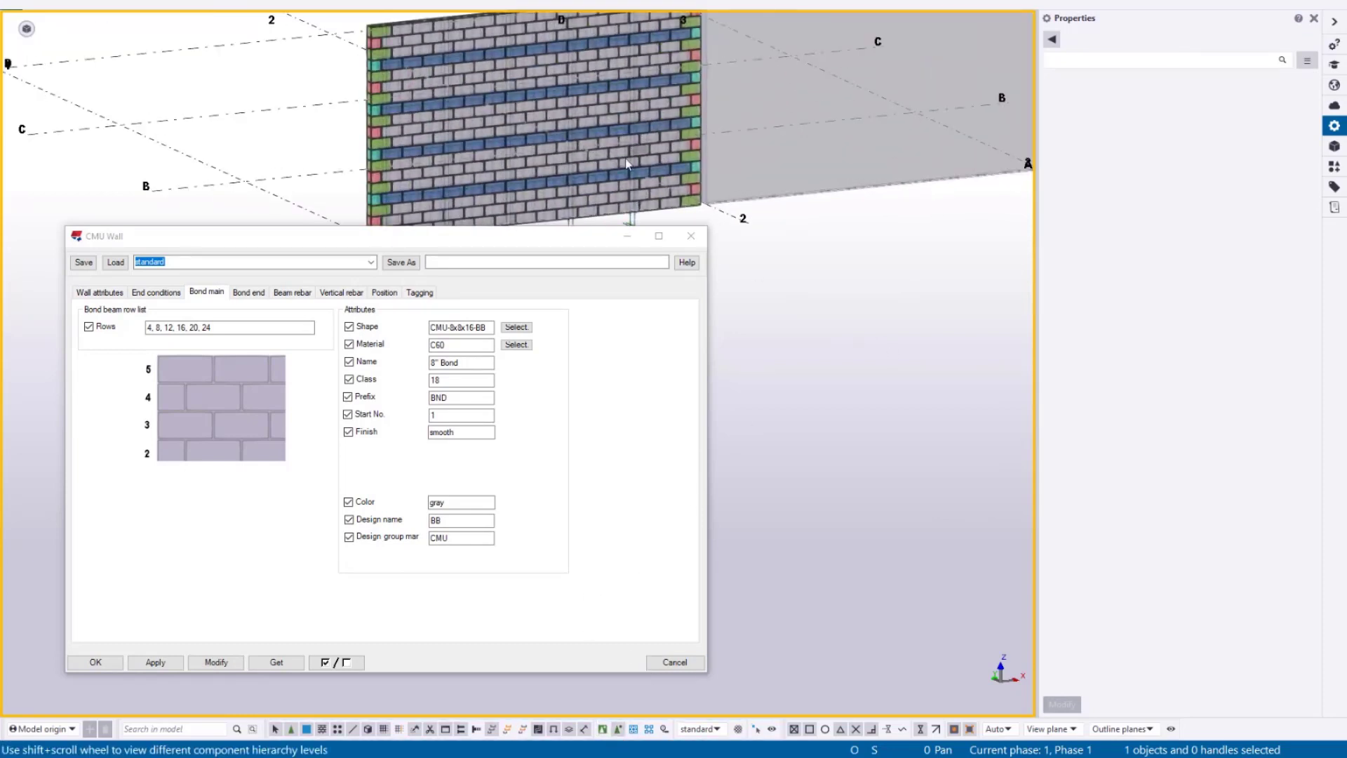
scroll(616, 181, "up", 1)
Step: Select one bond beam block and expand General to view its Masonry group: 8" Bond, CMU-8x8x16-BB, class 18
left_click(624, 174)
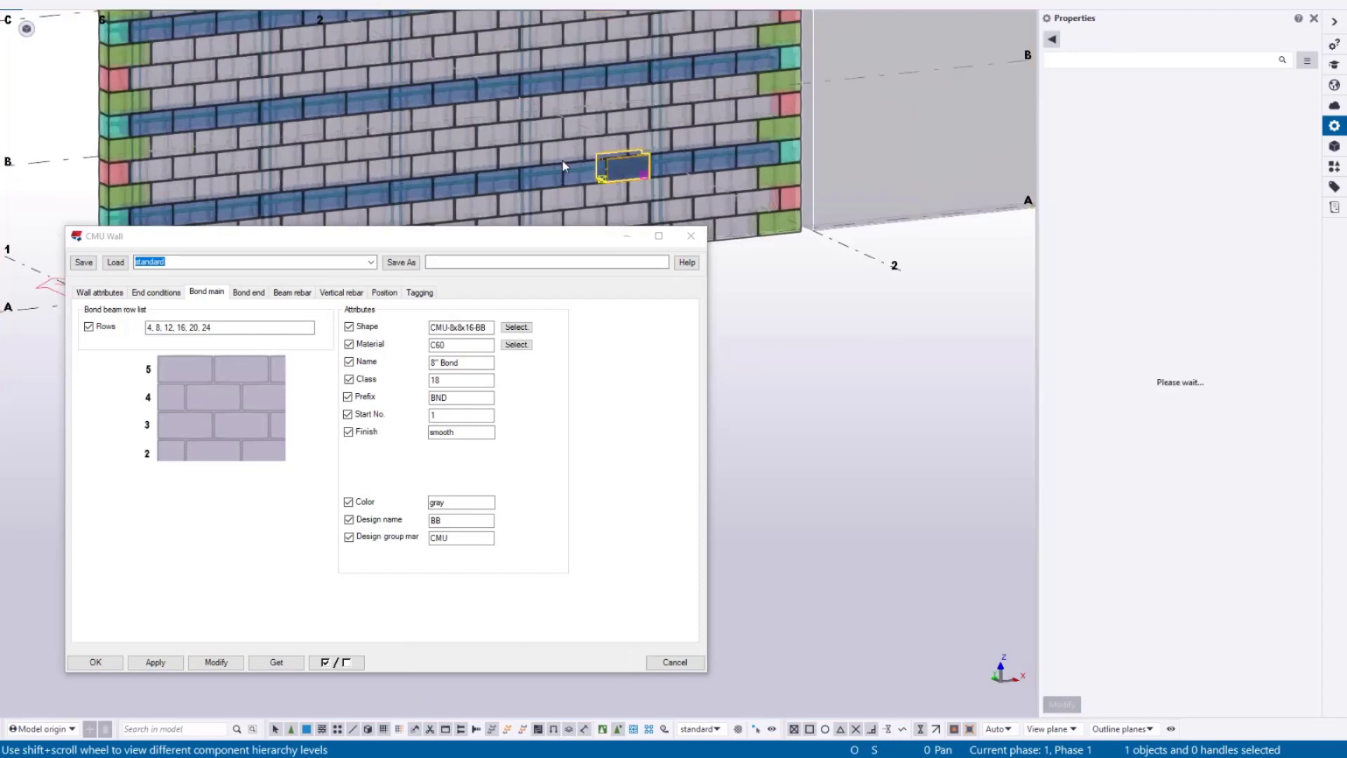
left_click(1059, 81)
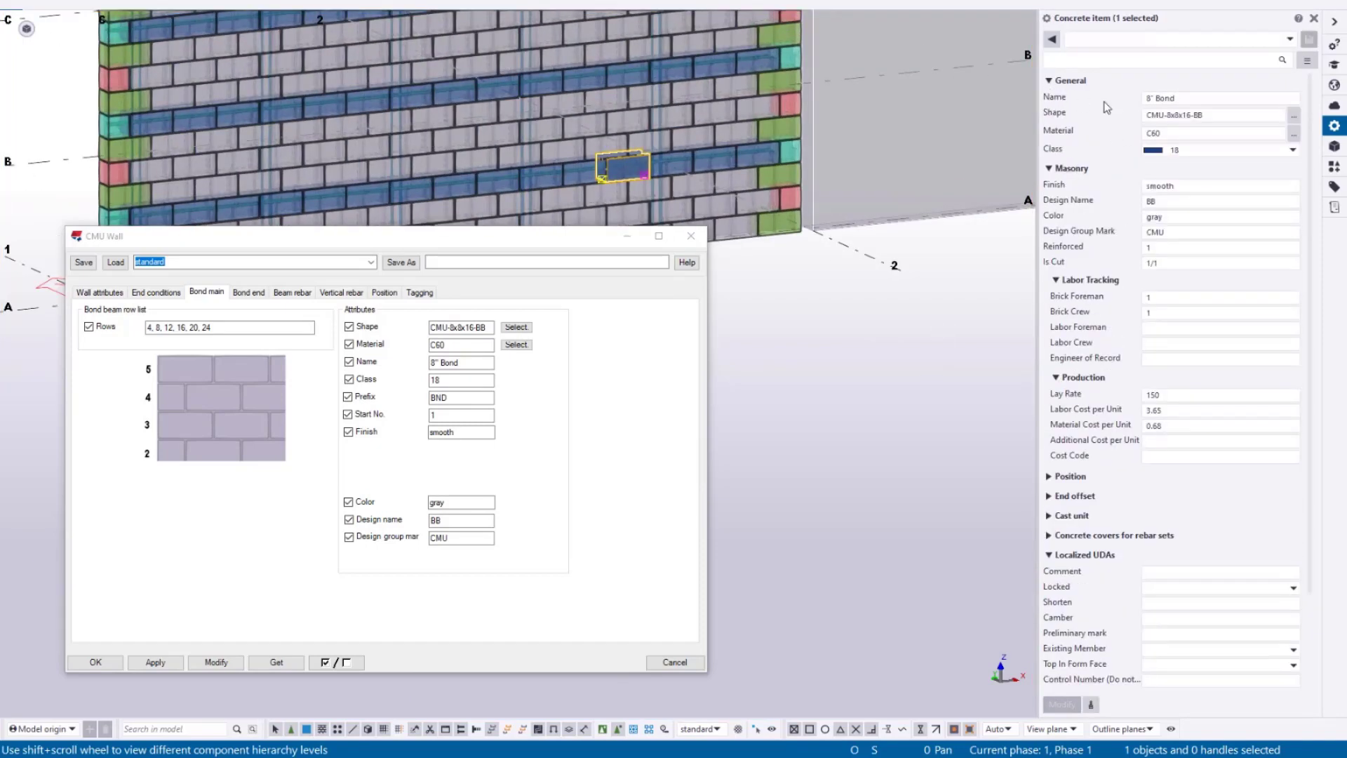